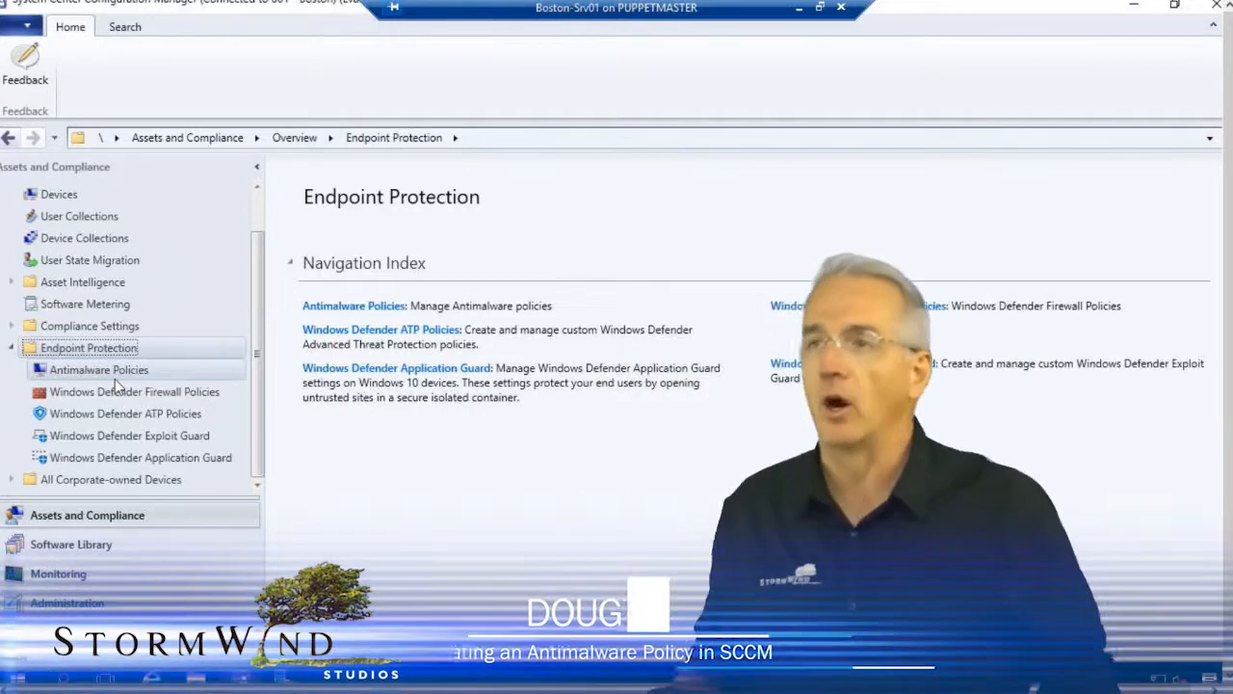
# Show Antimalware Policies under Endpoint Protection and start Create Antimalware Policy from its context menu.
pyautogui.click(99, 370)
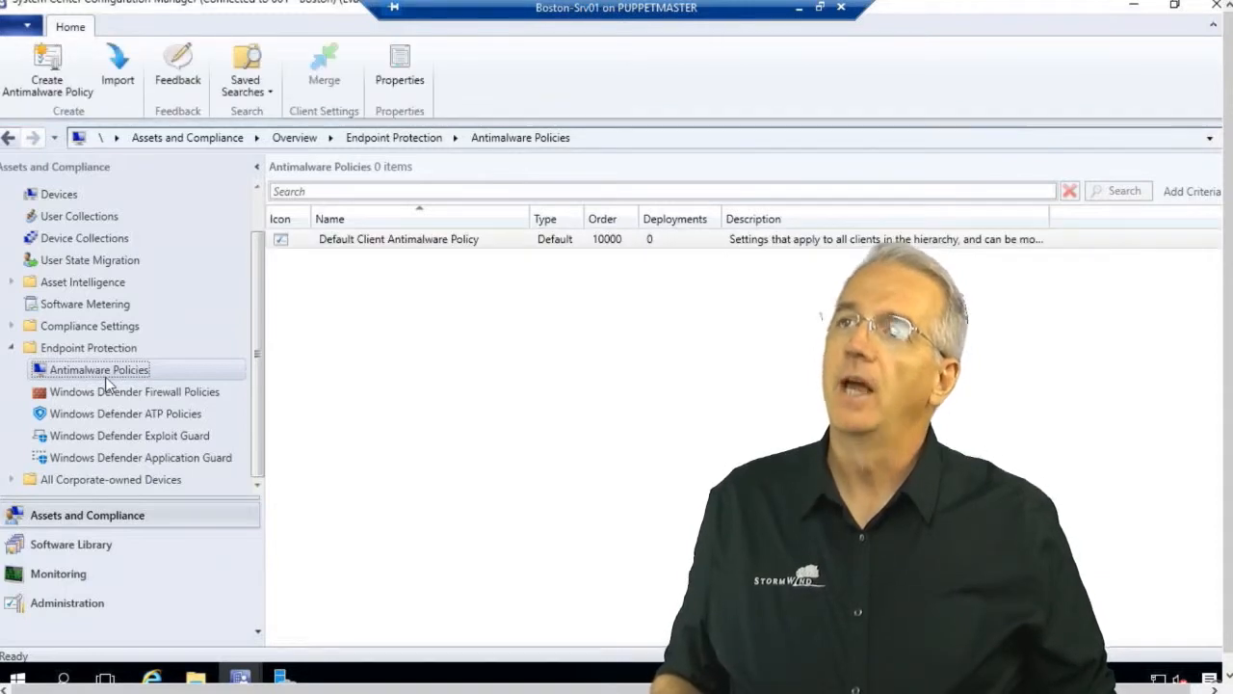
pyautogui.rightClick(106, 382)
pyautogui.click(169, 392)
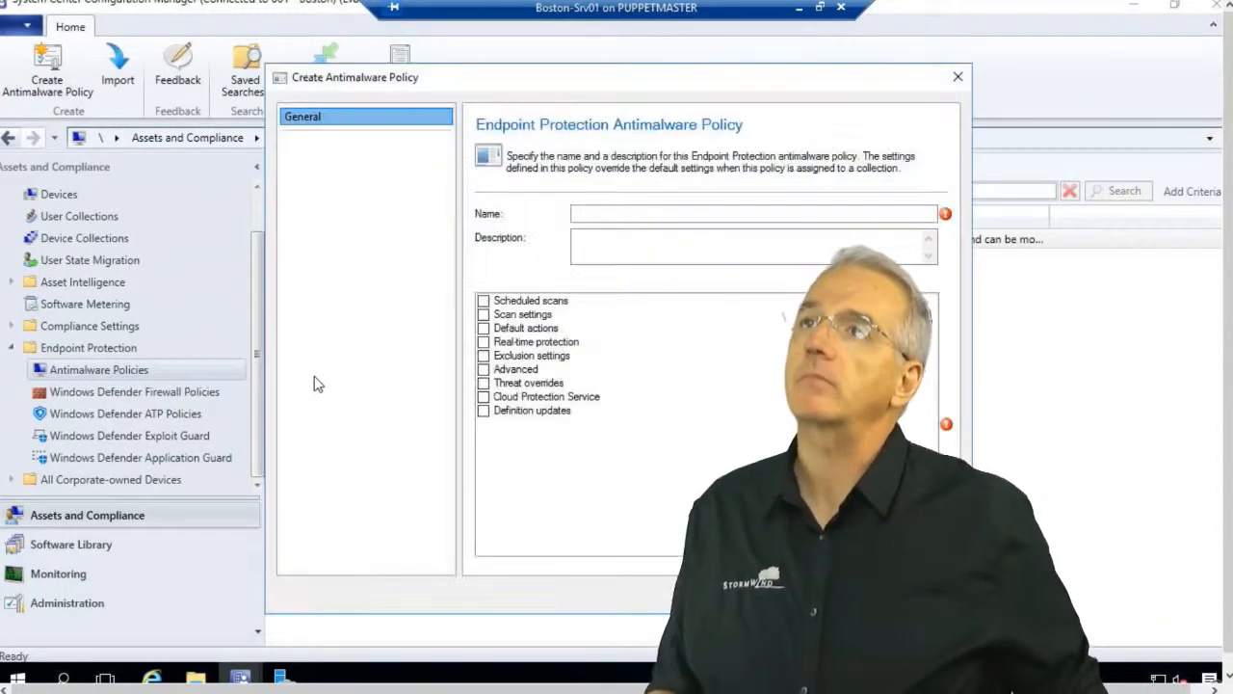
# Enter 'Corp HQ Endpoint Protection Custom Policy' as the new policy's name.
pyautogui.click(626, 213)
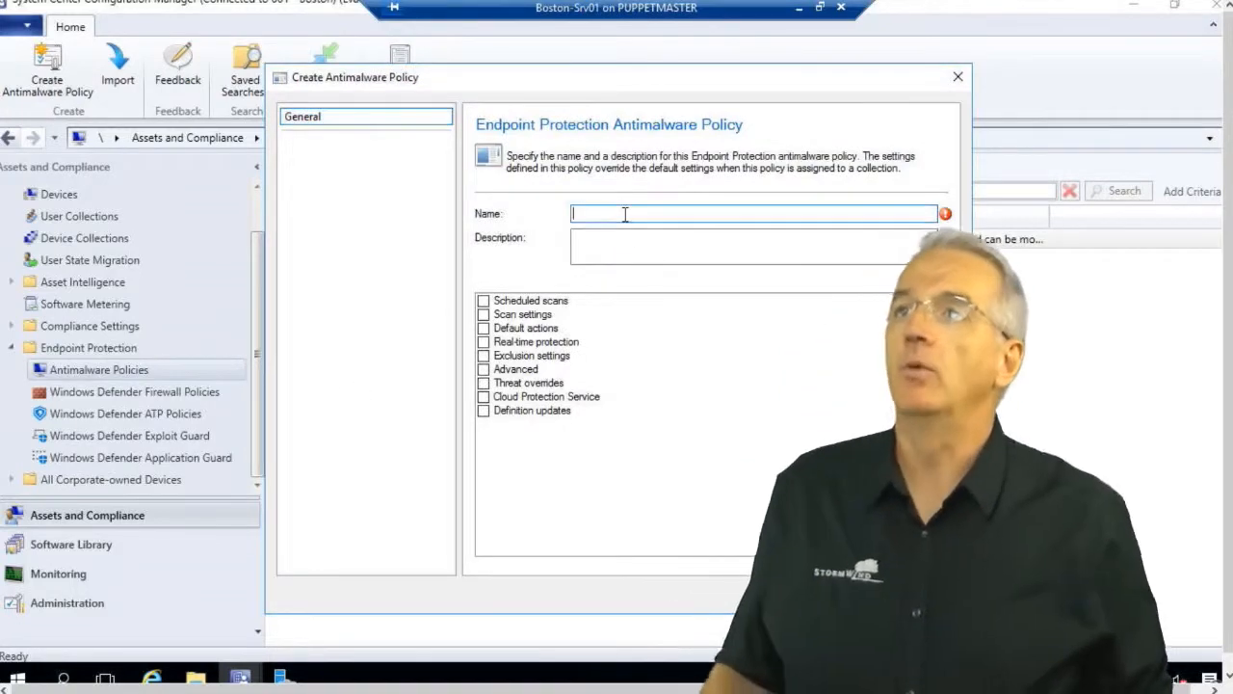
pyautogui.write('Corp HQ ')
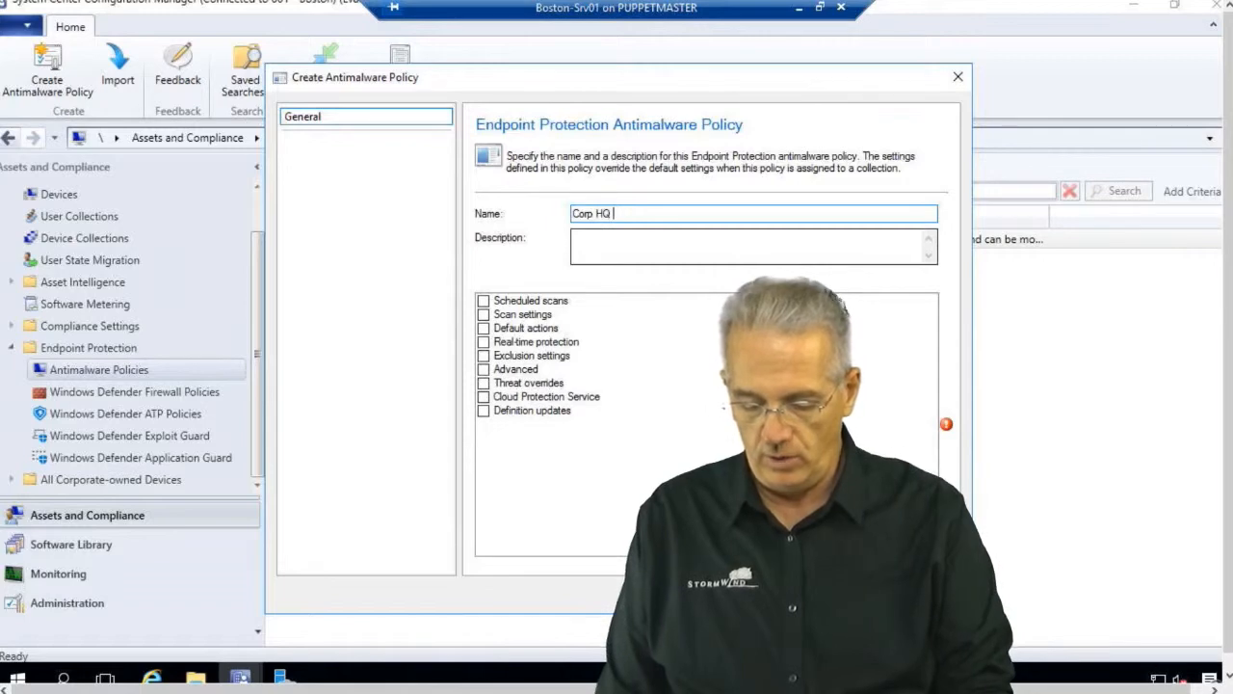
pyautogui.write('En')
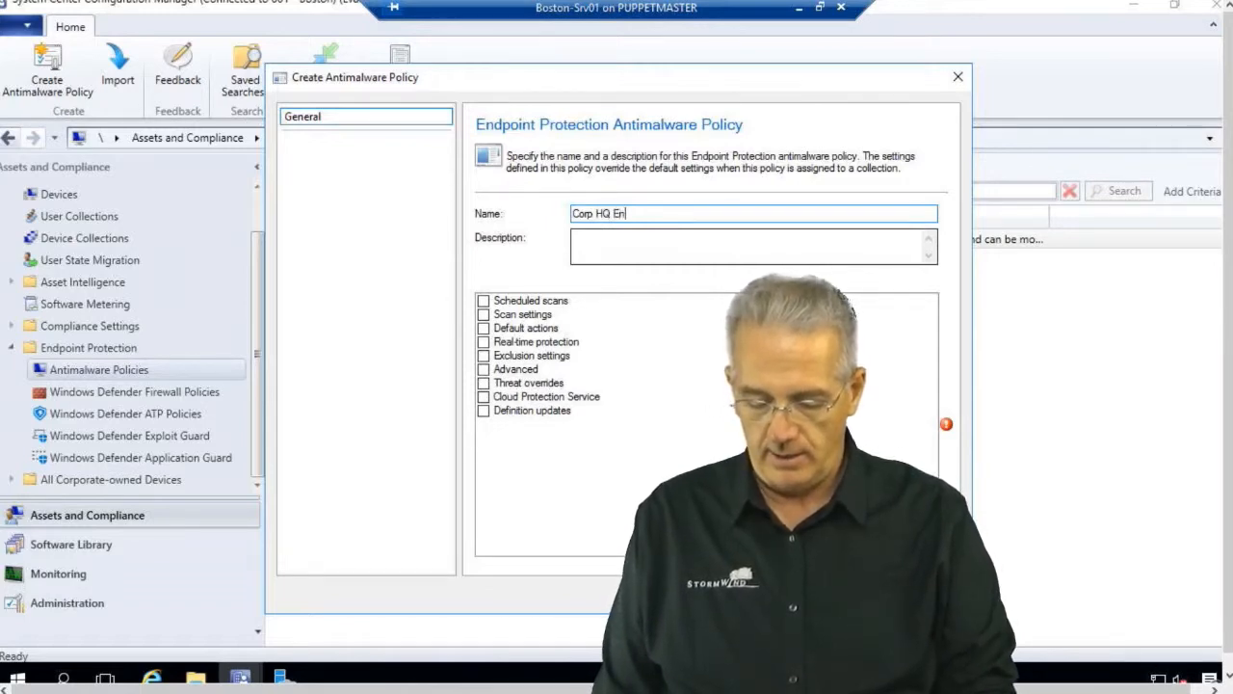
pyautogui.write('dpoint Protection ')
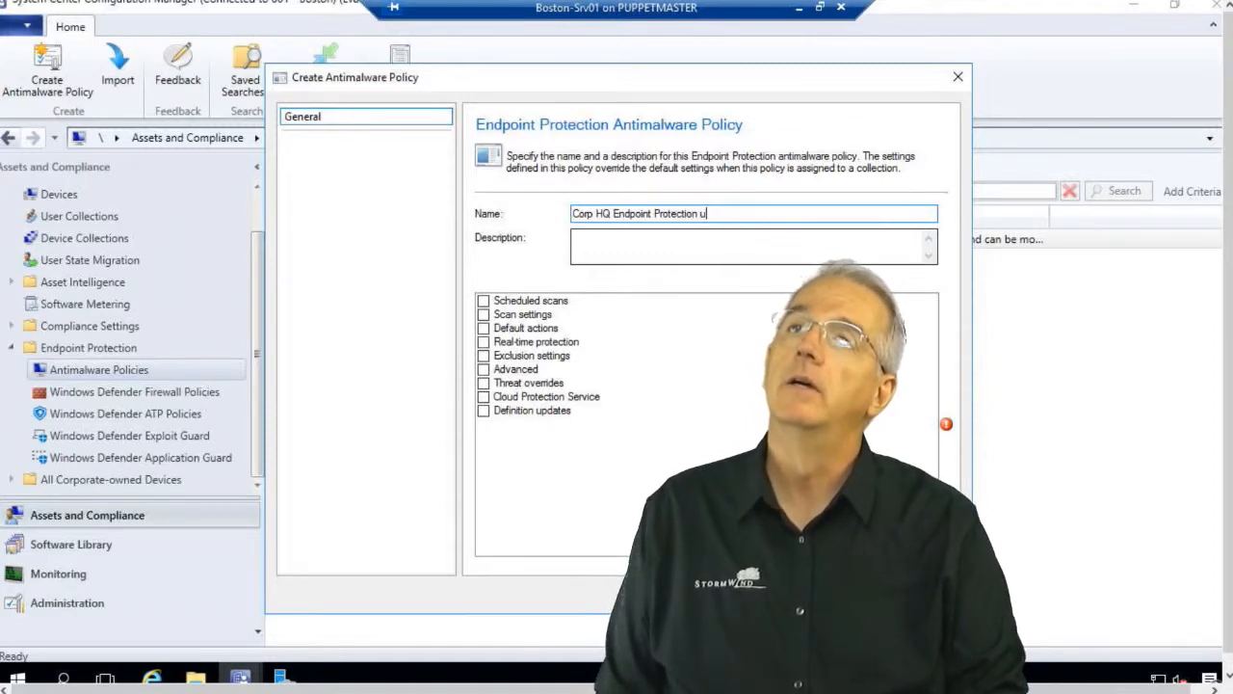
pyautogui.write('Custom ')
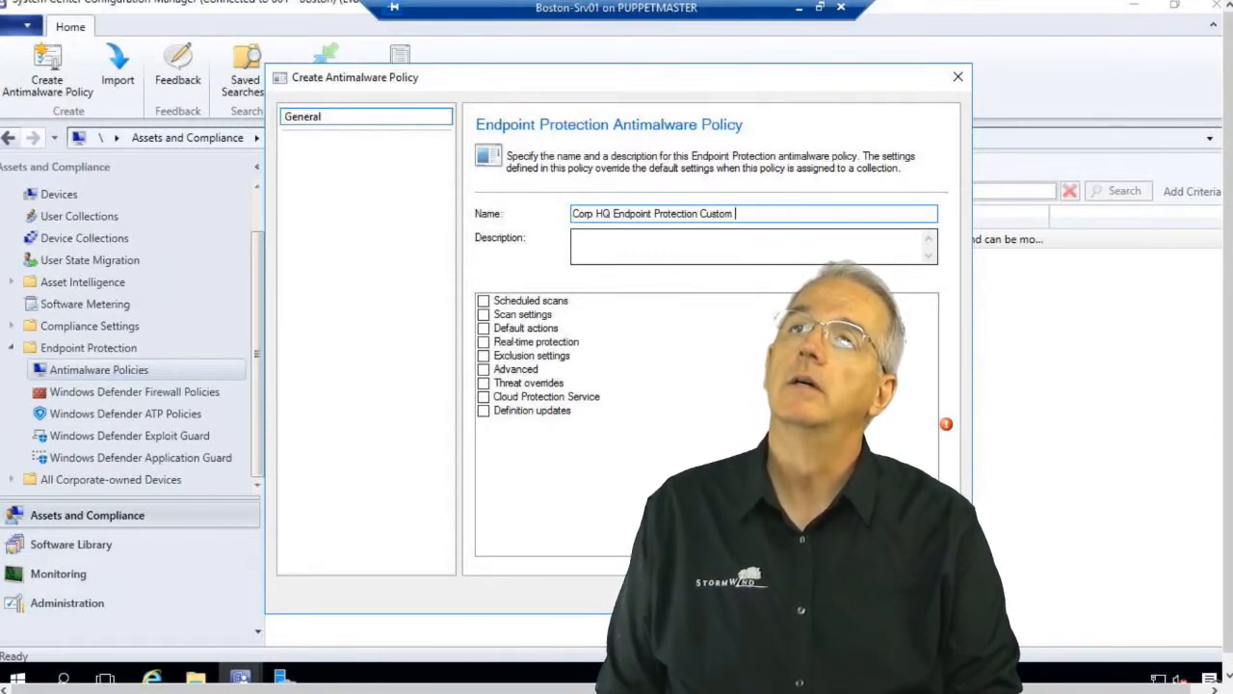
pyautogui.write('Policy')
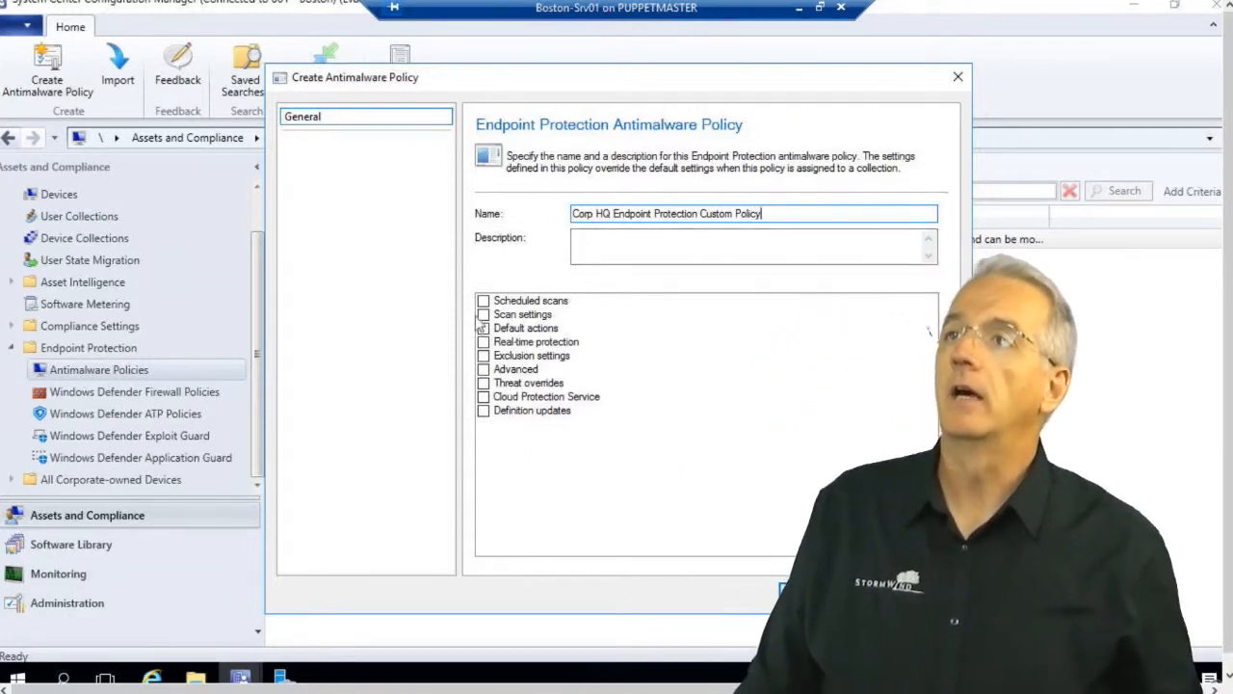
# Tick every setting group, Scheduled scans through Cloud Protection Service and Definition updates.
pyautogui.click(483, 300)
pyautogui.click(483, 314)
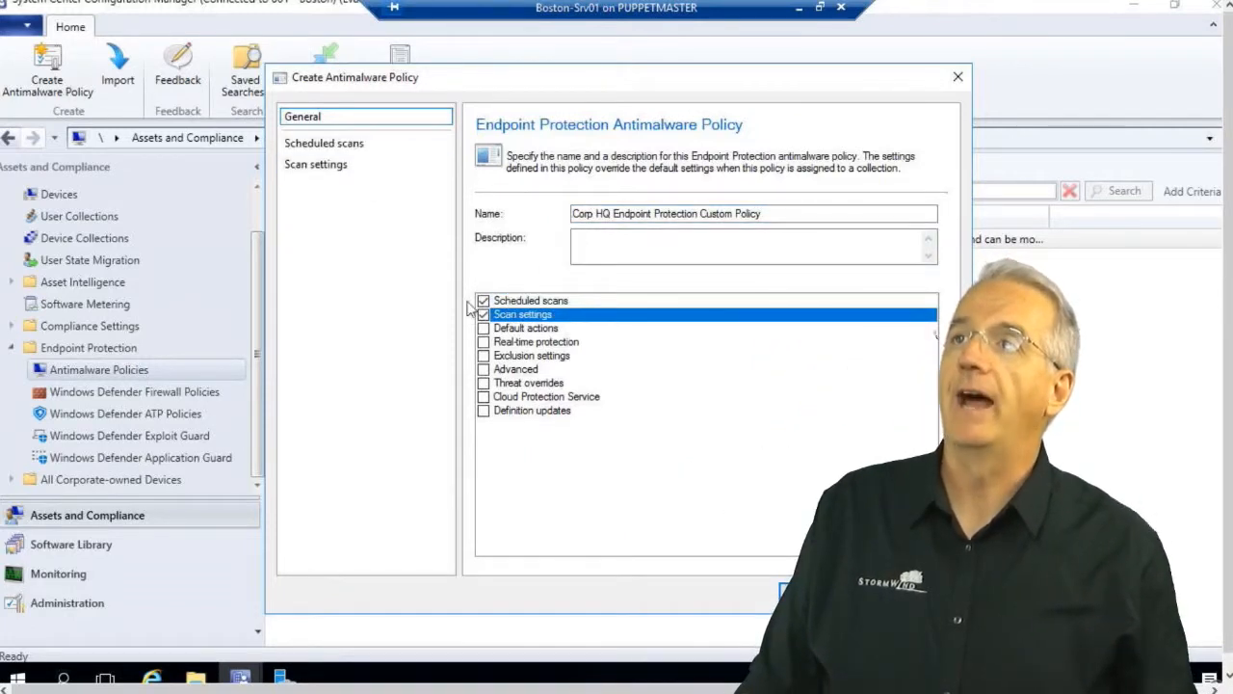
pyautogui.click(482, 328)
pyautogui.click(483, 342)
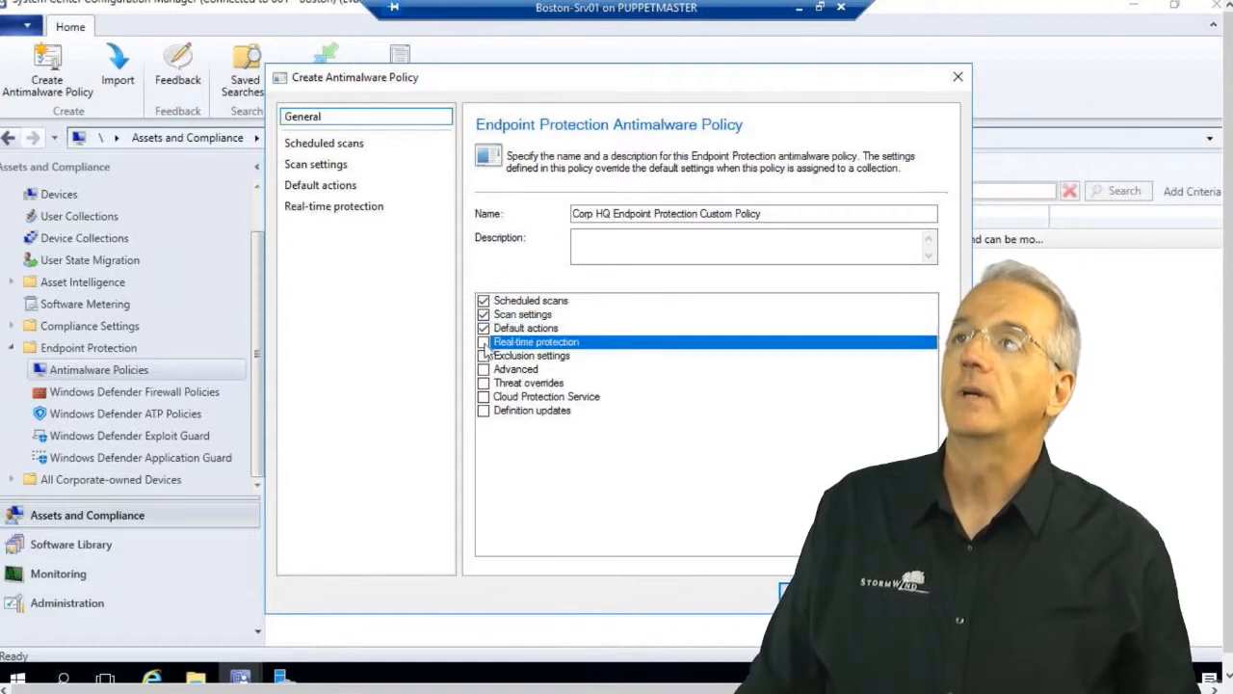
pyautogui.click(483, 356)
pyautogui.click(483, 369)
pyautogui.click(483, 383)
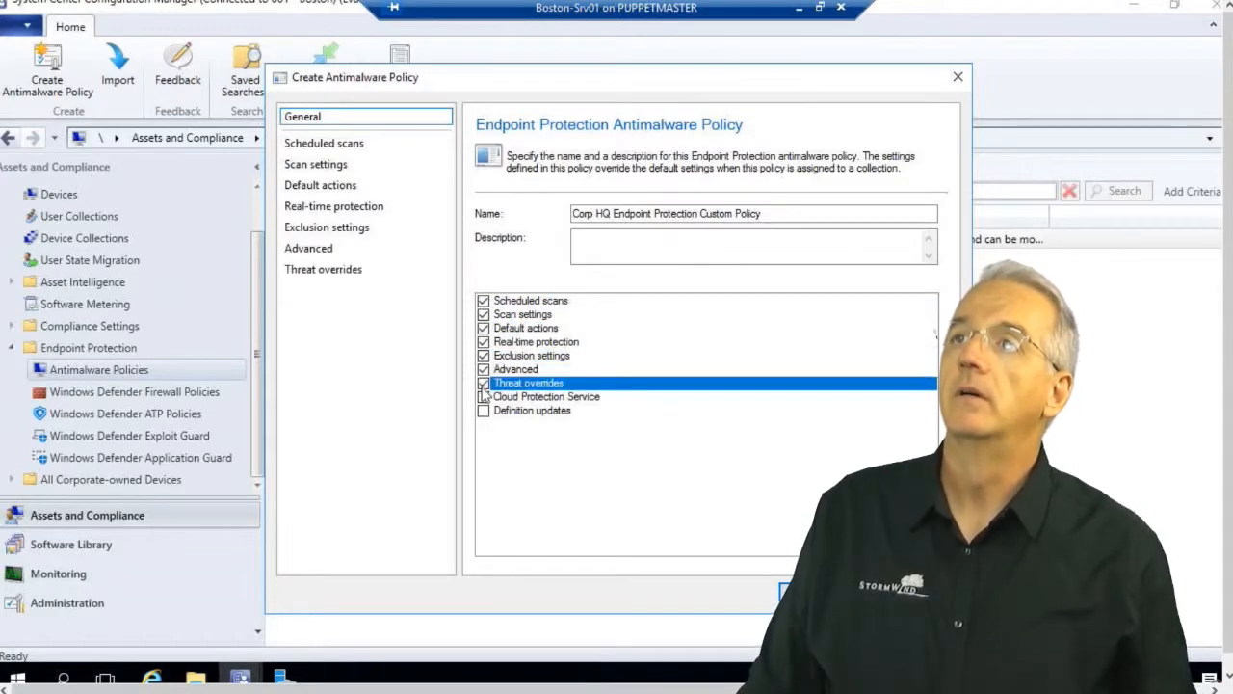
pyautogui.click(483, 396)
pyautogui.click(483, 396)
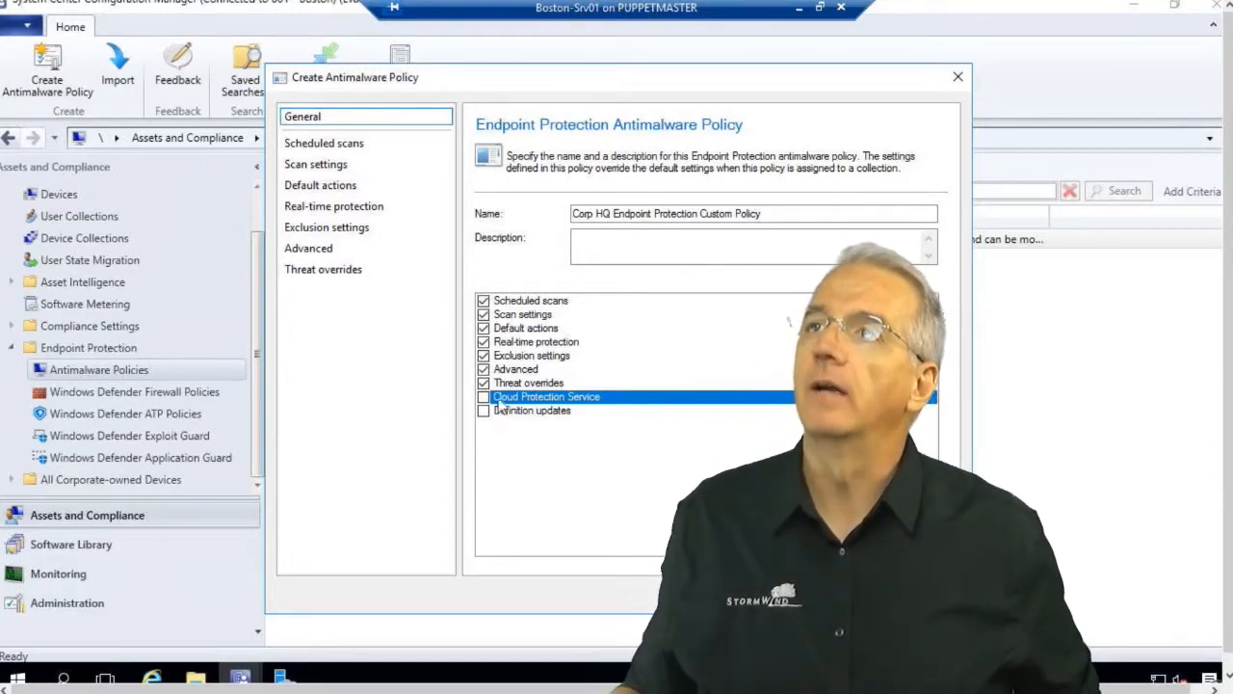
pyautogui.click(483, 398)
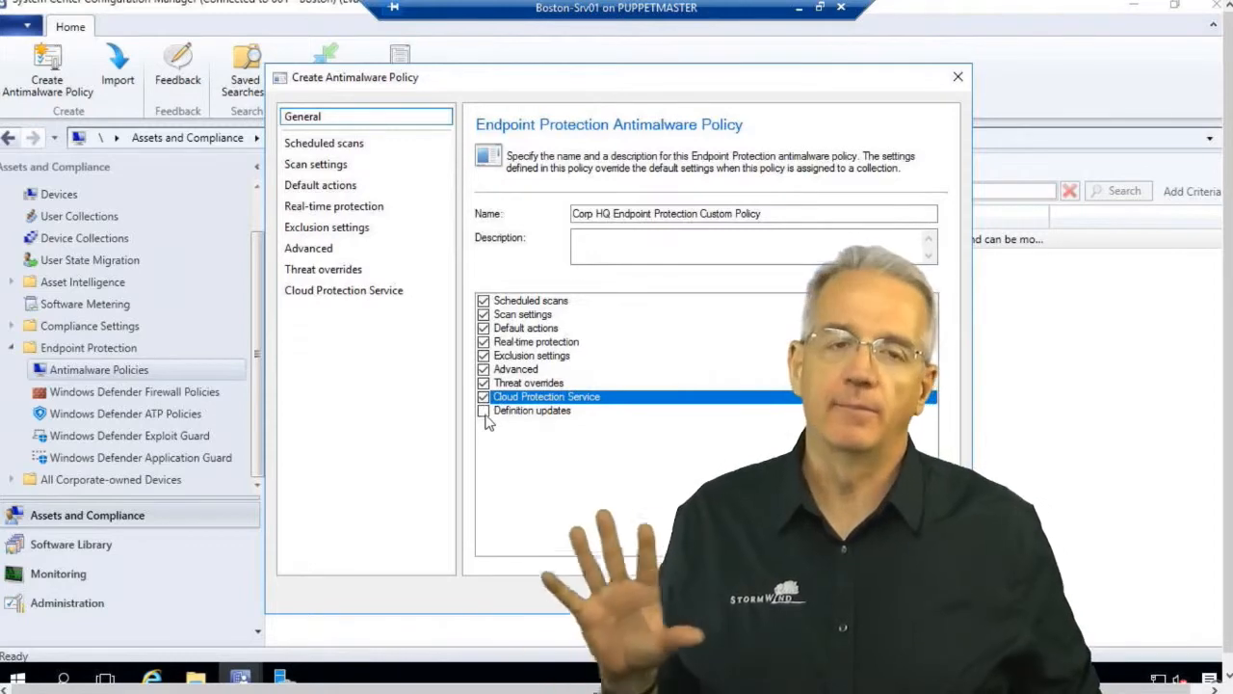
pyautogui.click(486, 414)
pyautogui.click(483, 411)
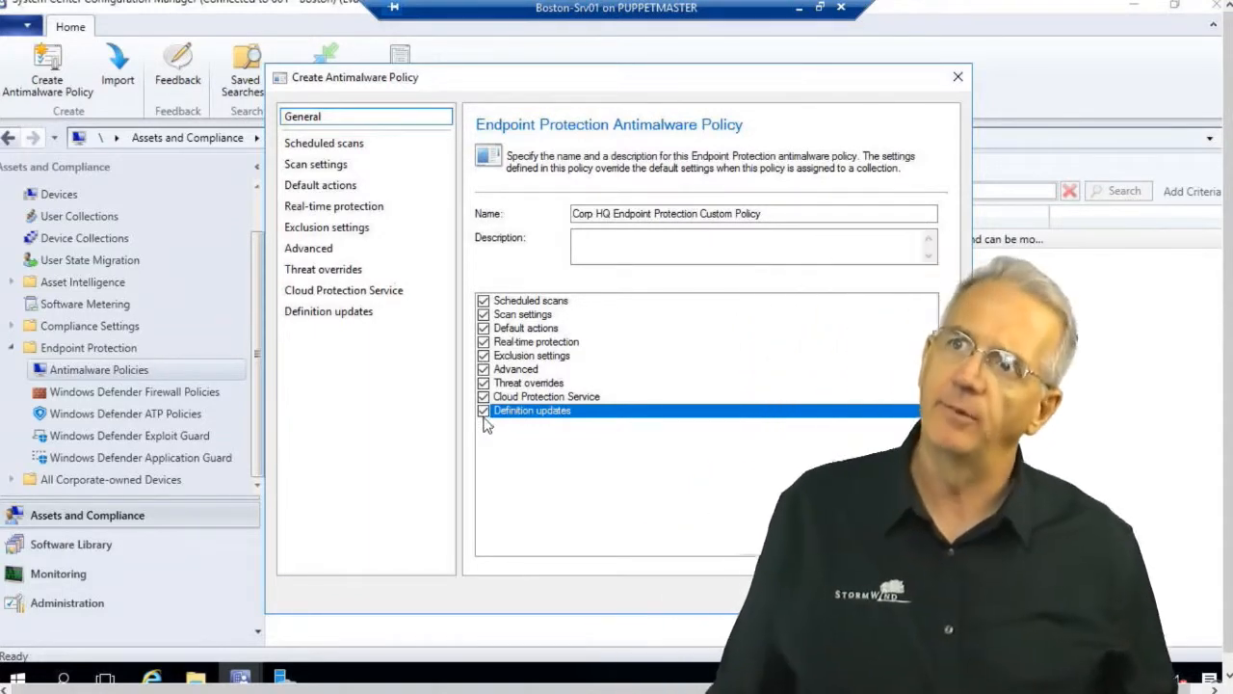
# On Scheduled scans, keep Saturday as the scan day and turn on a daily quick scan.
pyautogui.click(366, 148)
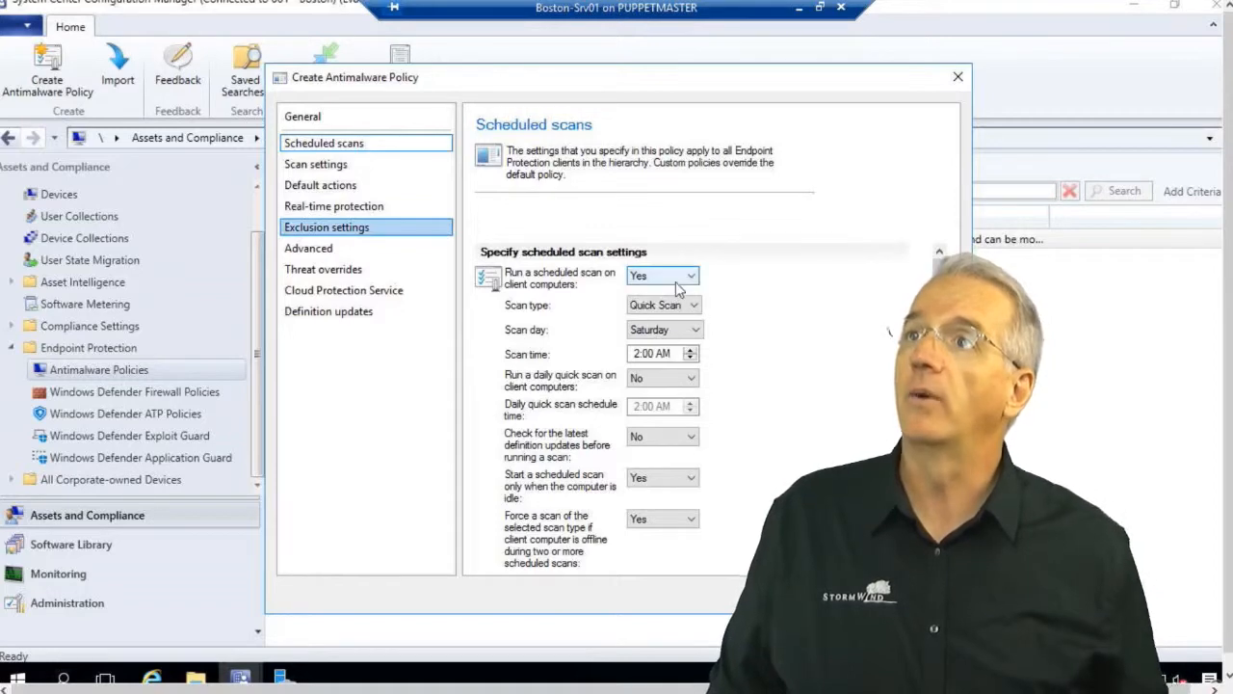
pyautogui.click(692, 317)
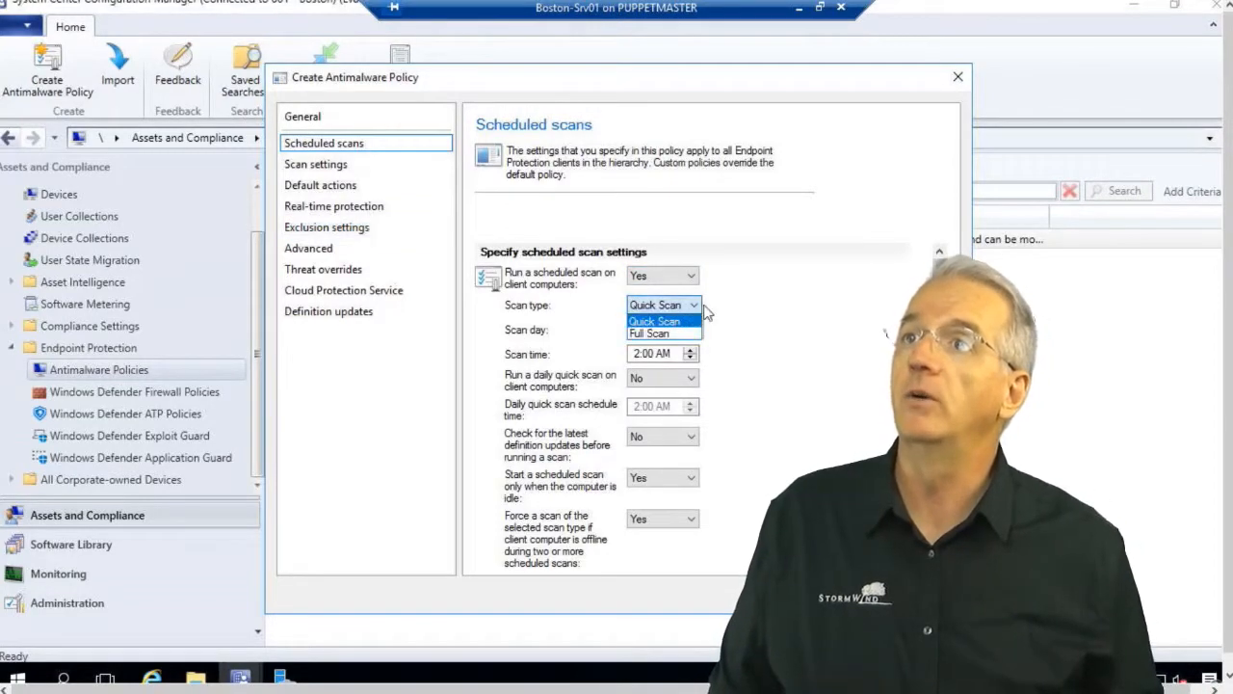
pyautogui.click(758, 316)
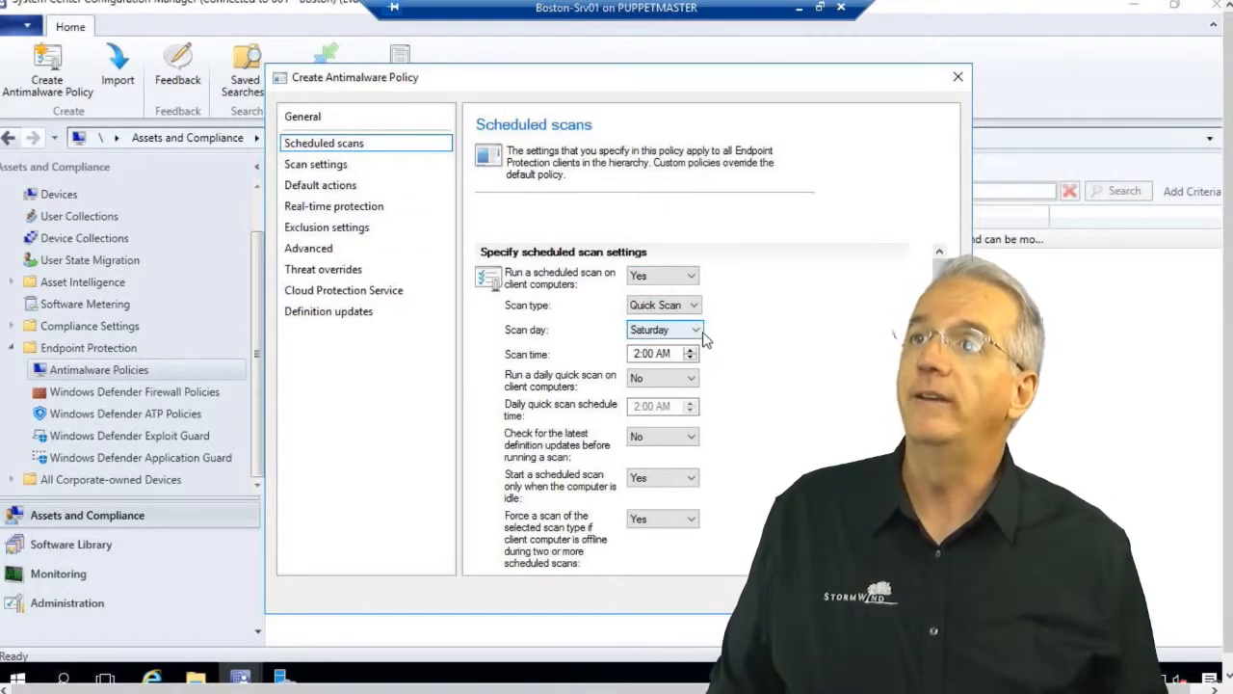
pyautogui.click(704, 333)
pyautogui.click(746, 336)
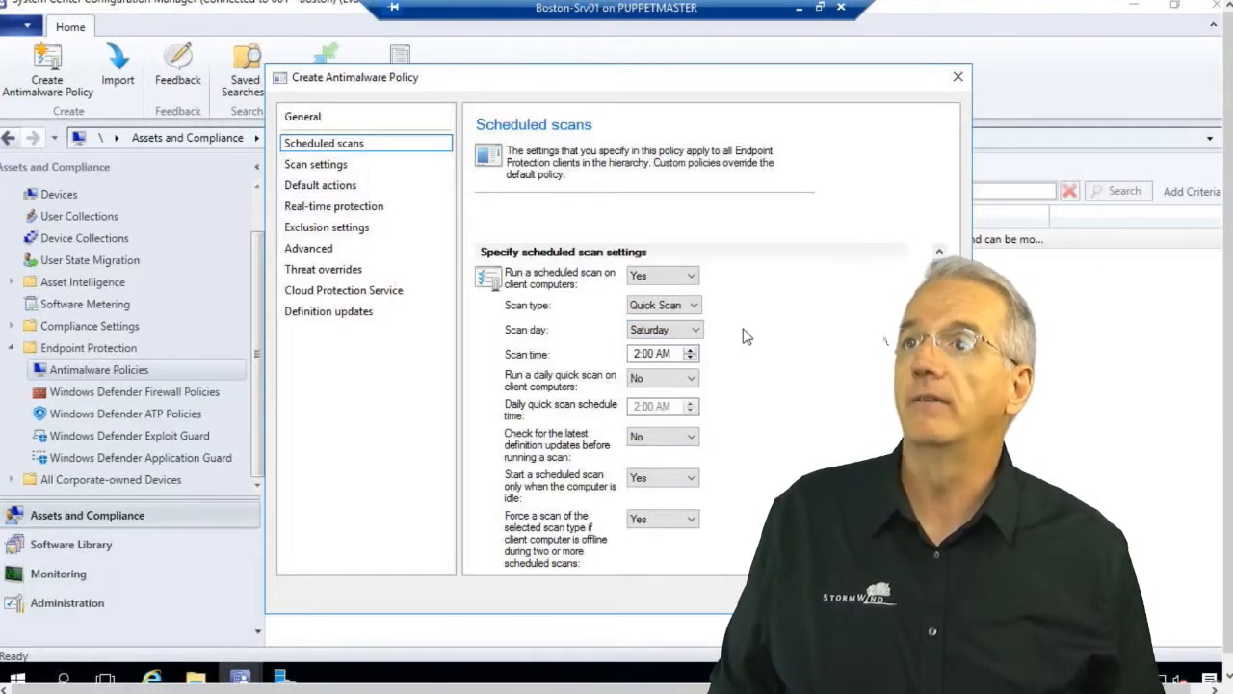
pyautogui.click(688, 381)
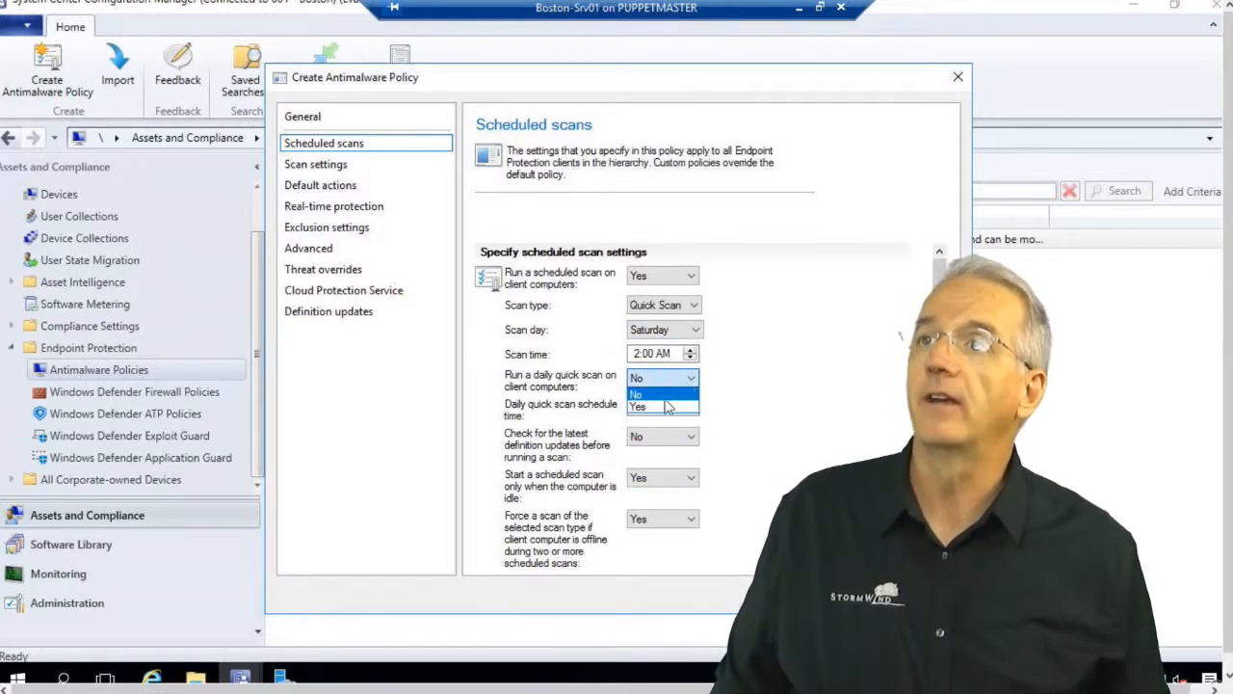
pyautogui.click(667, 405)
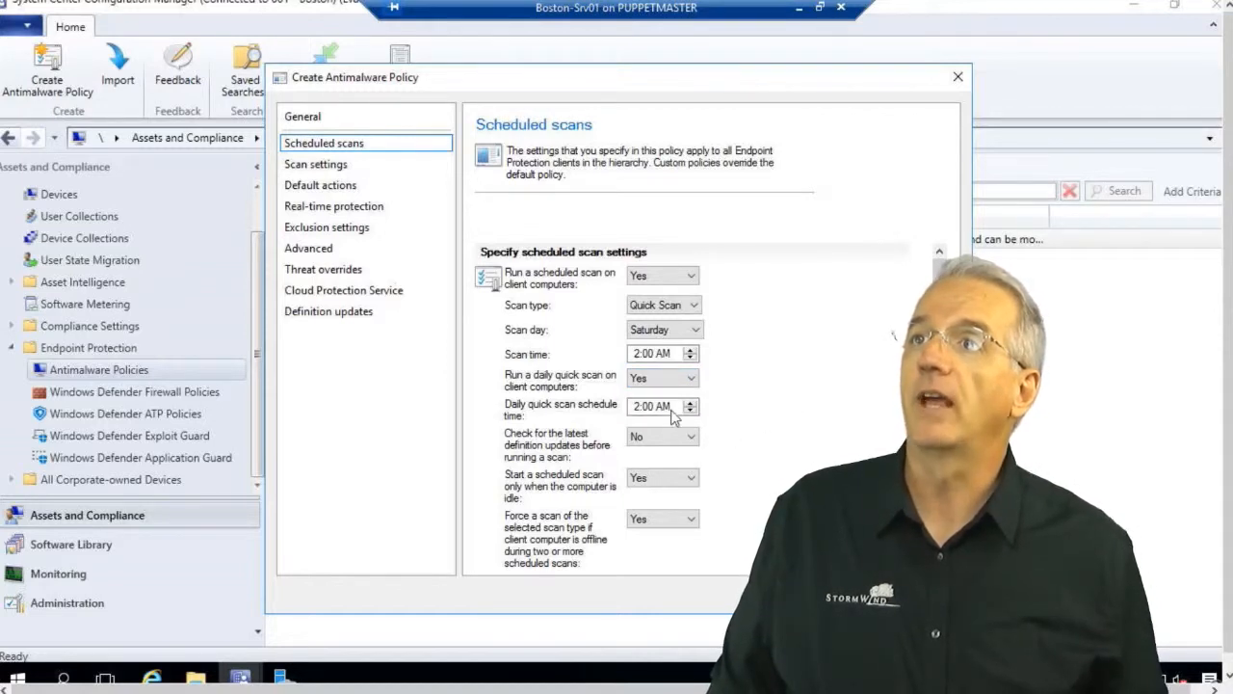
# Change the scheduled scan type to Full Scan and leave the pre-scan definition check off.
pyautogui.click(668, 309)
pyautogui.click(664, 333)
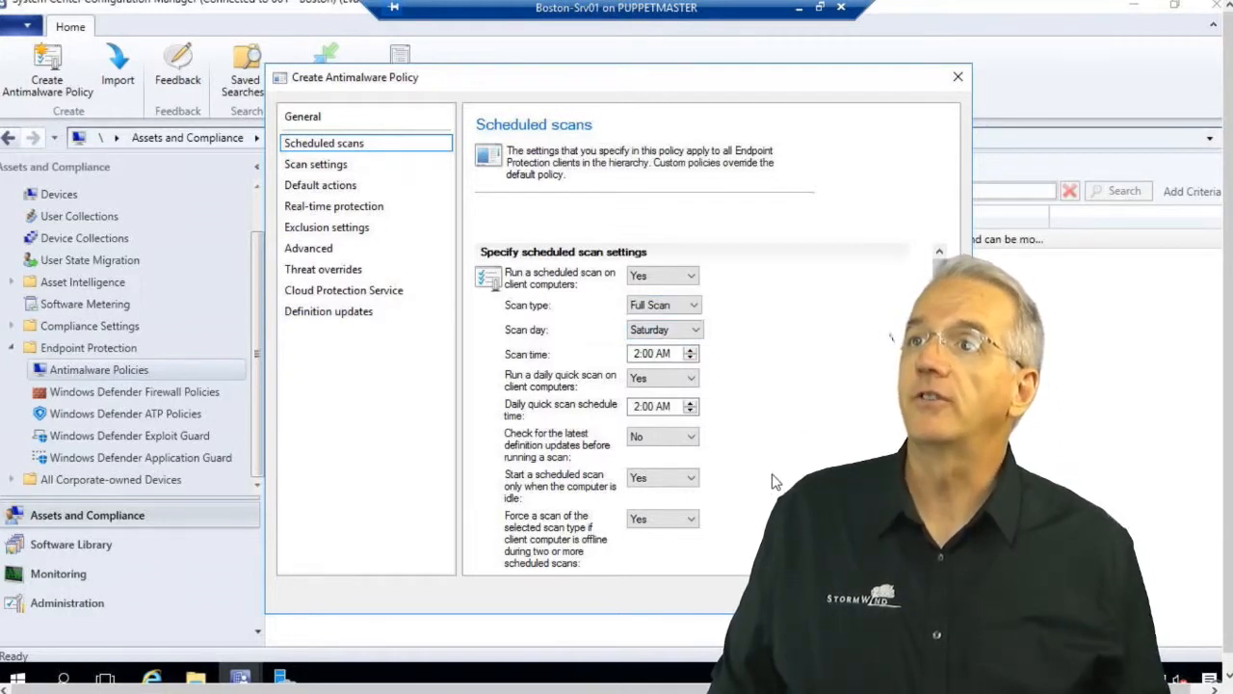
pyautogui.scroll(-1, 775, 482)
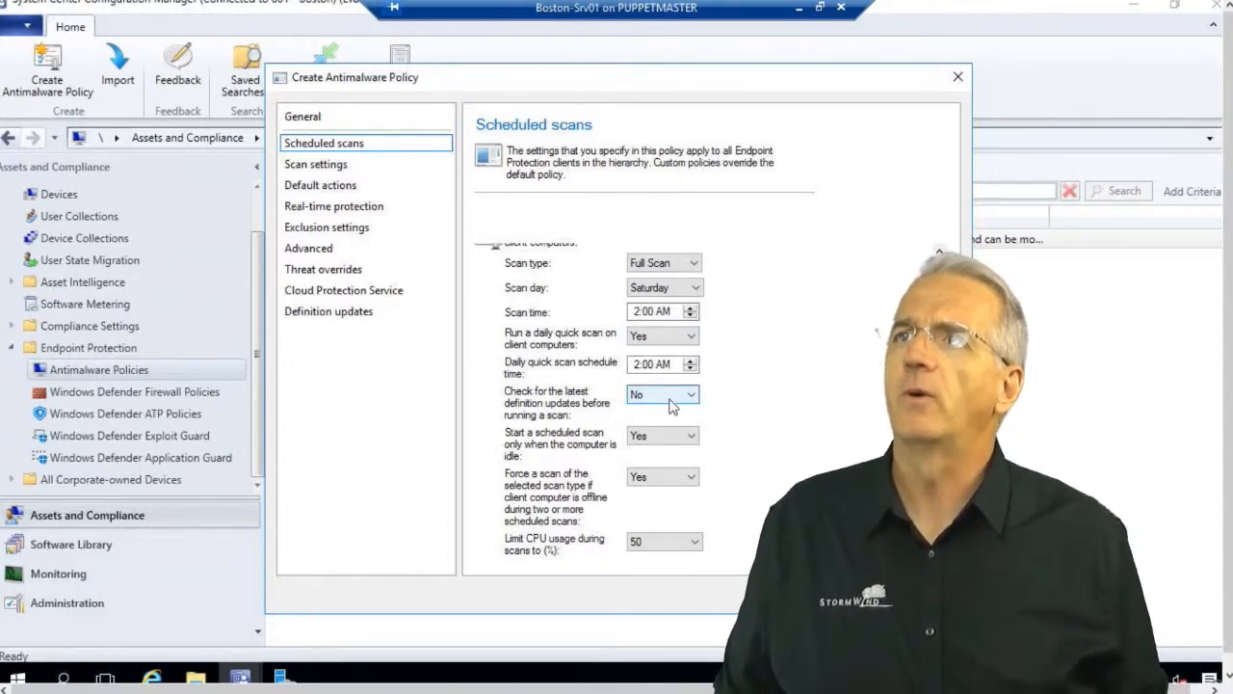
pyautogui.click(672, 406)
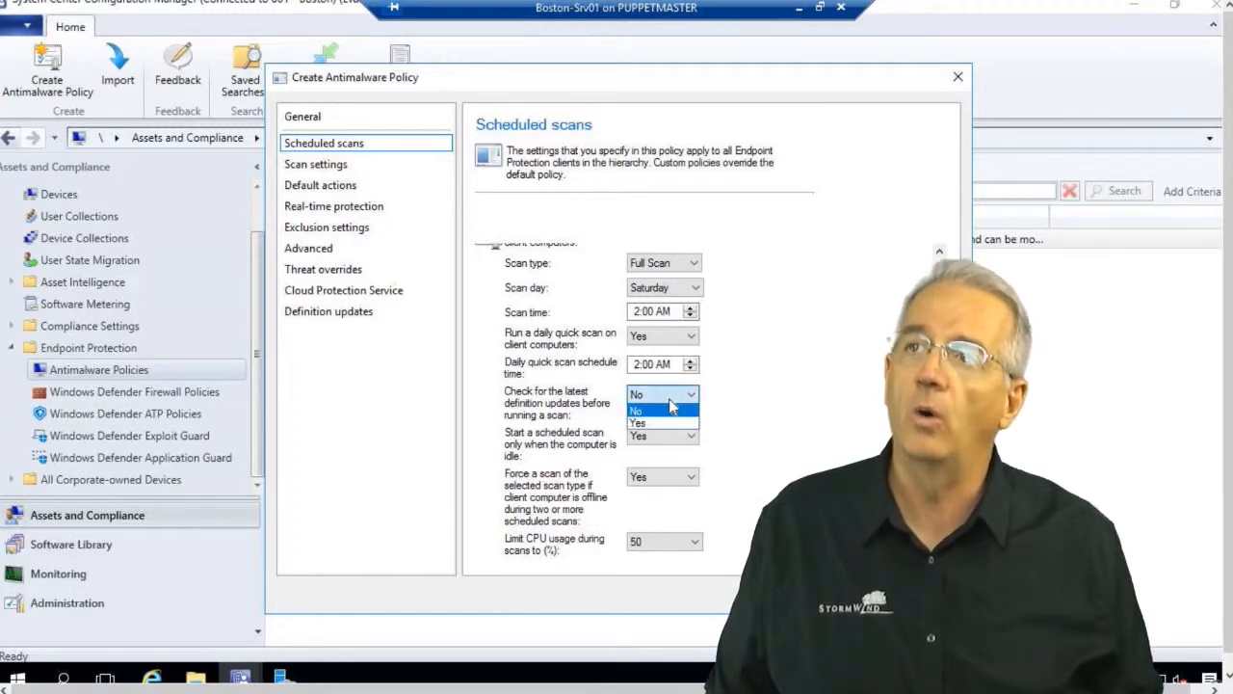
pyautogui.click(670, 398)
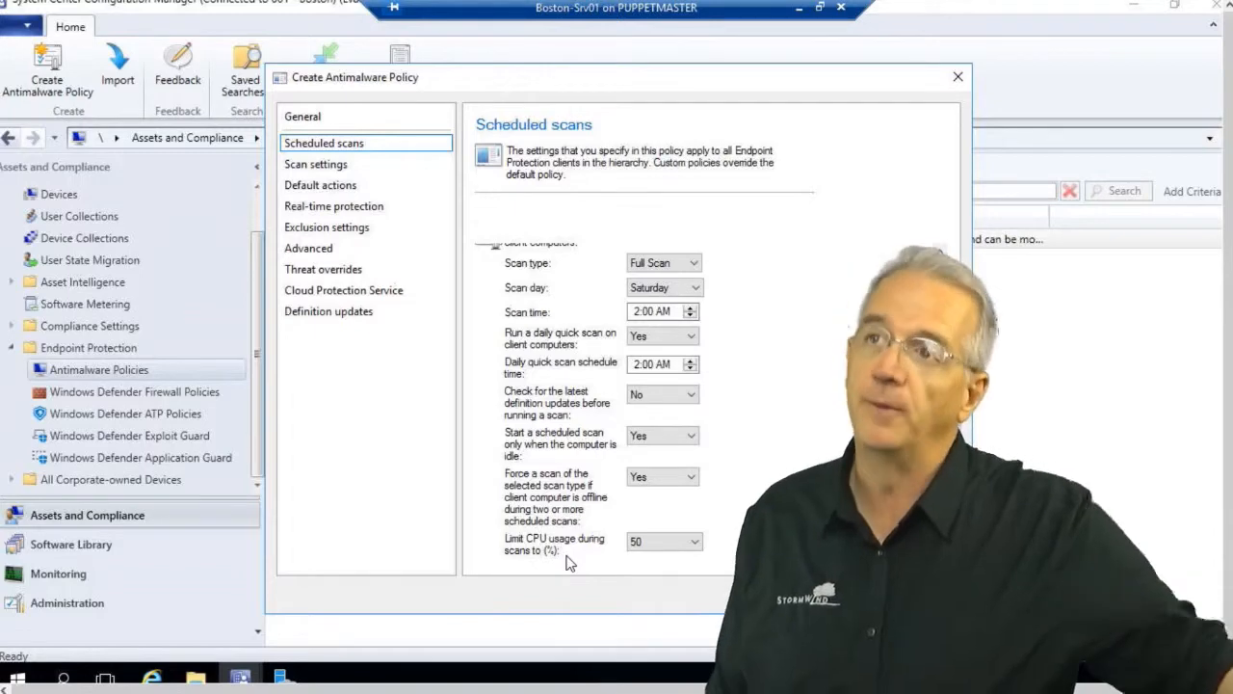
# On Scan settings, scan archived files and allow no user control of scheduled scans or CPU usage.
pyautogui.click(318, 167)
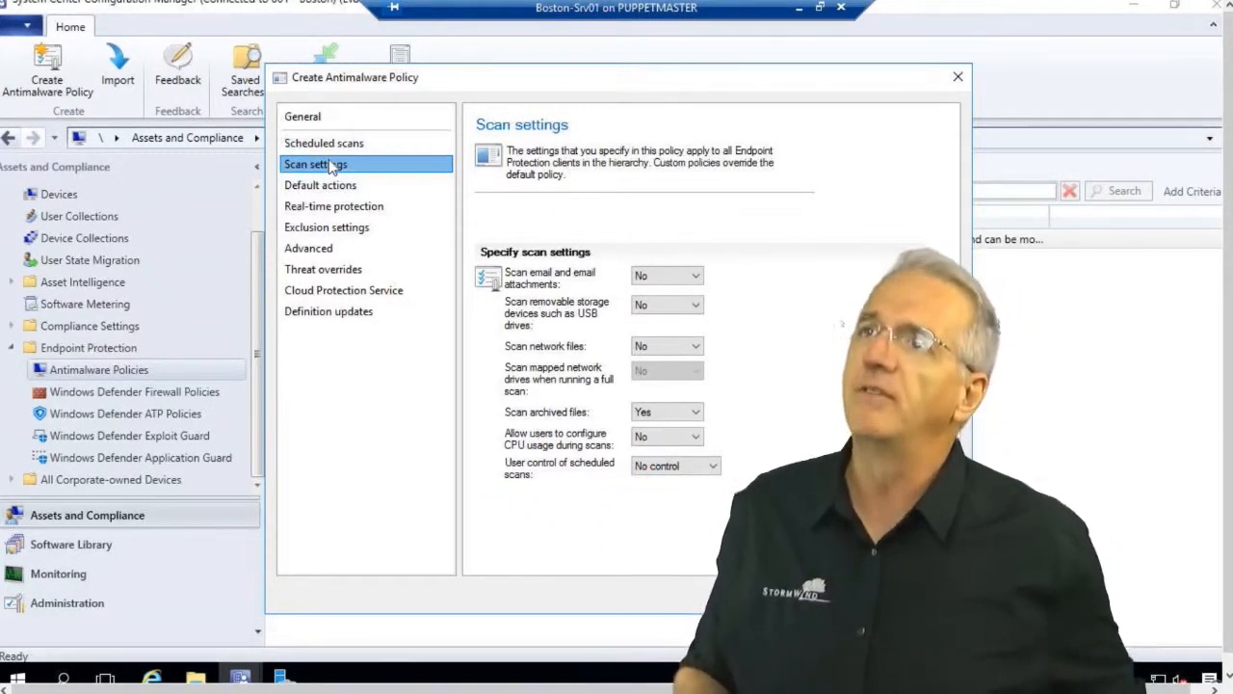
pyautogui.click(323, 293)
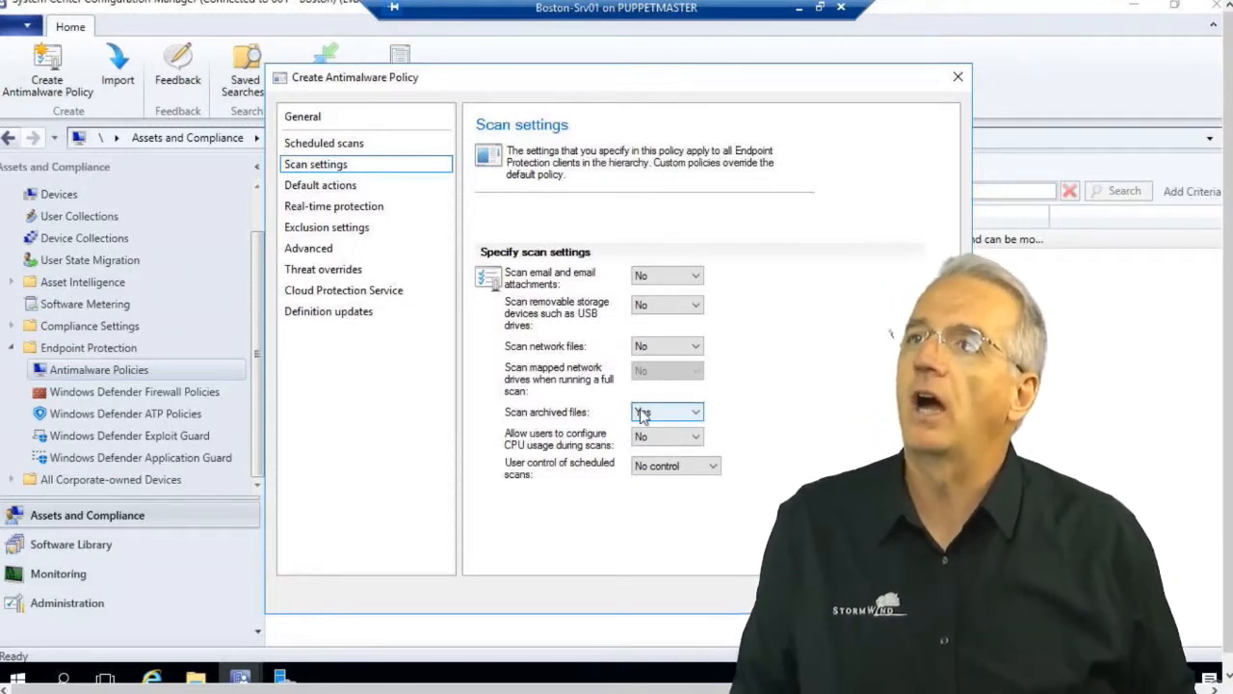
pyautogui.click(640, 472)
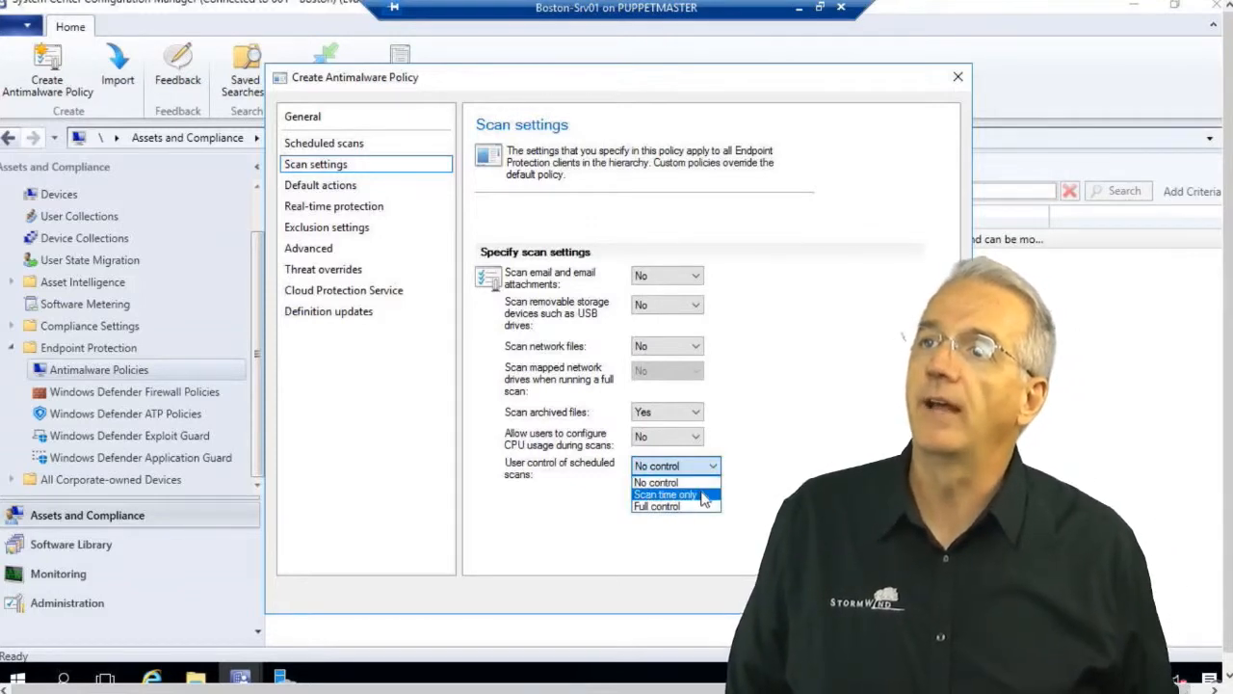
pyautogui.click(686, 481)
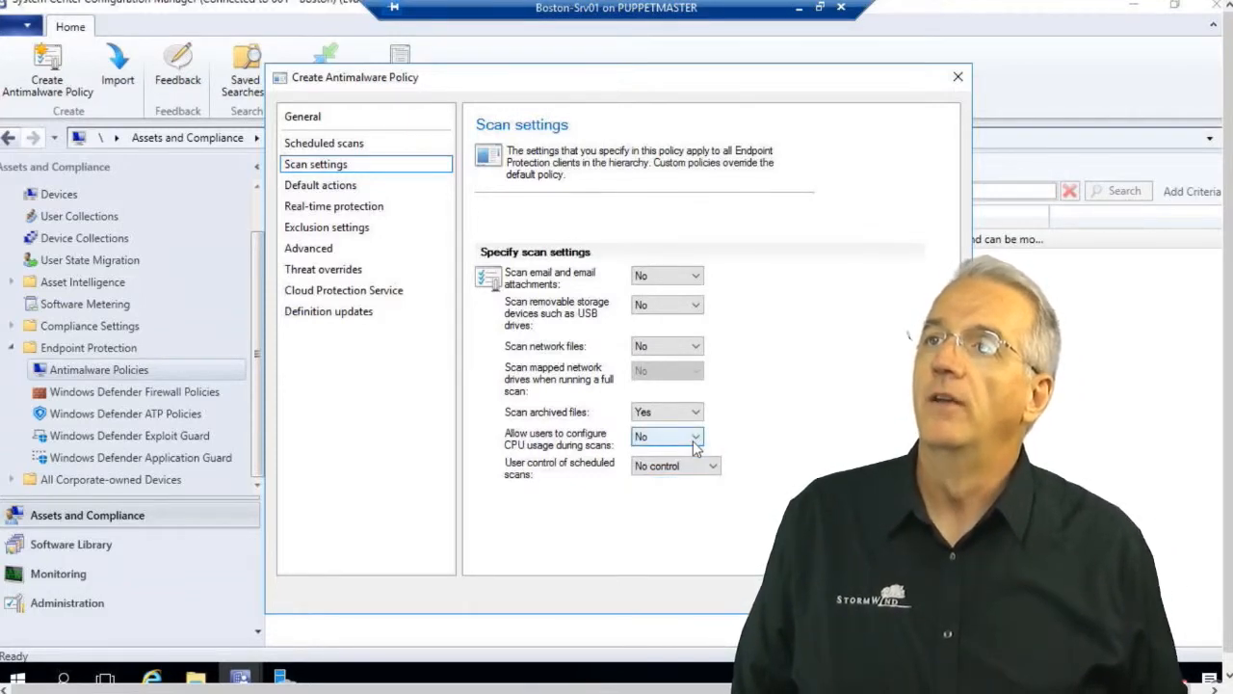
pyautogui.click(695, 439)
pyautogui.click(796, 414)
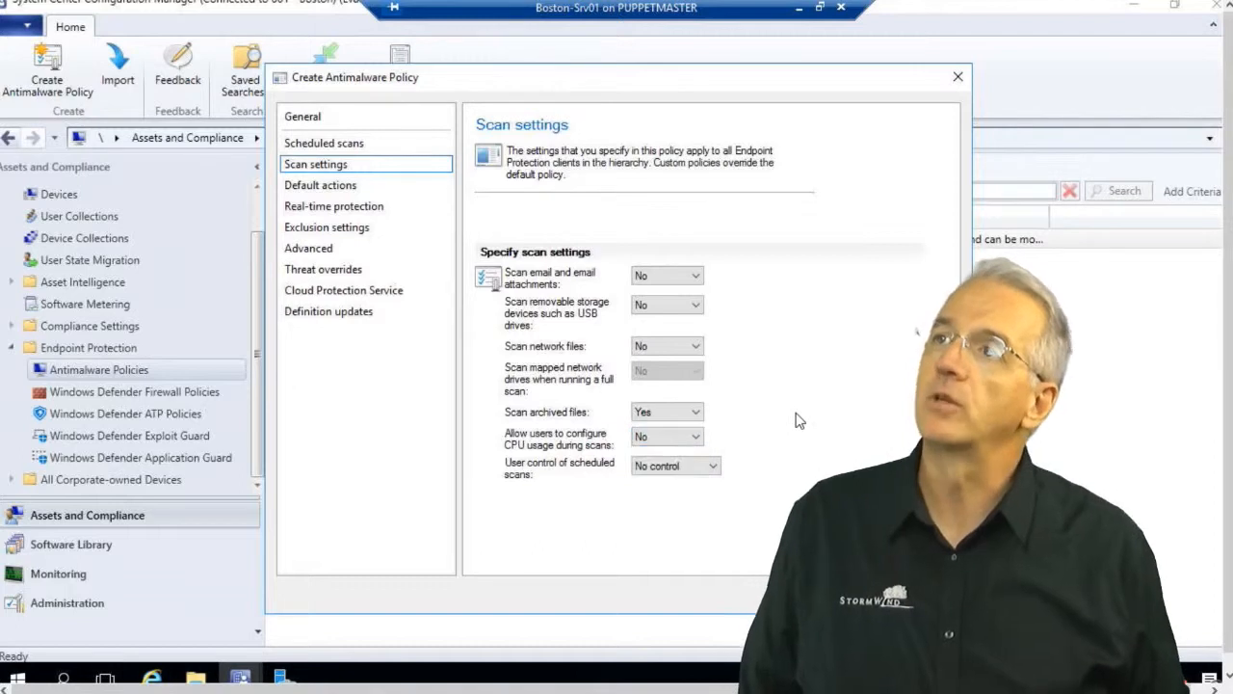
# Keep Quarantine as the Default action for severe threats, then go to Real-time protection.
pyautogui.click(342, 187)
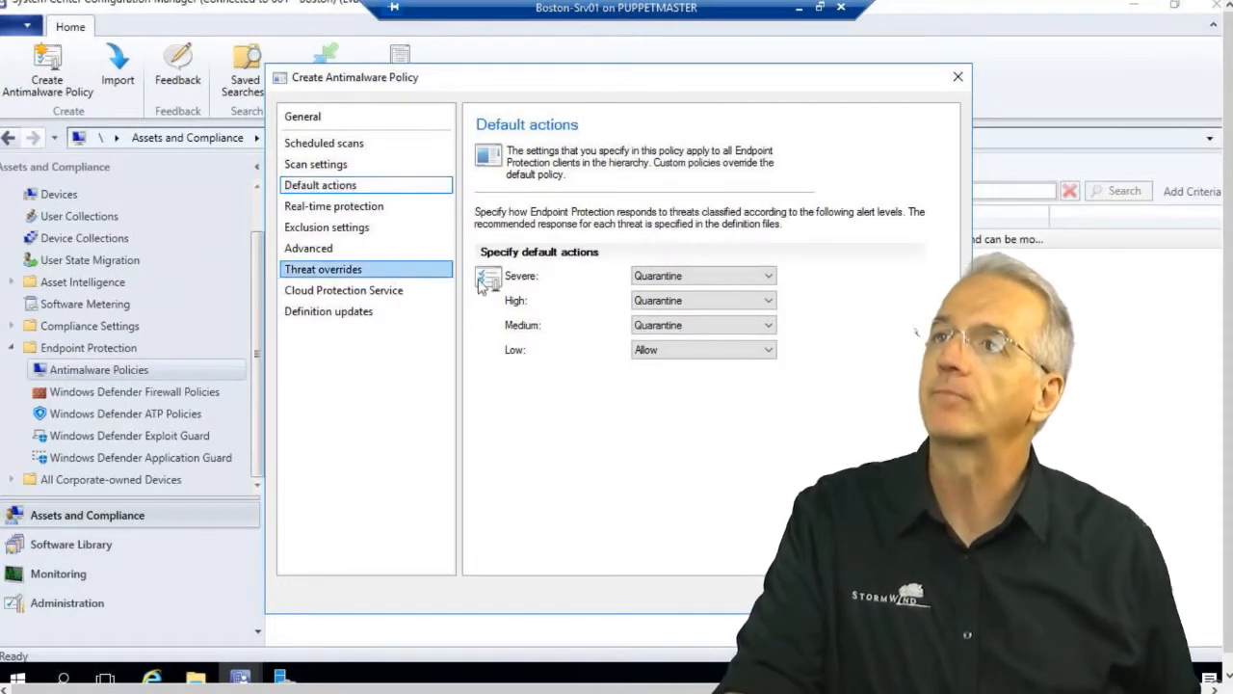
pyautogui.click(692, 276)
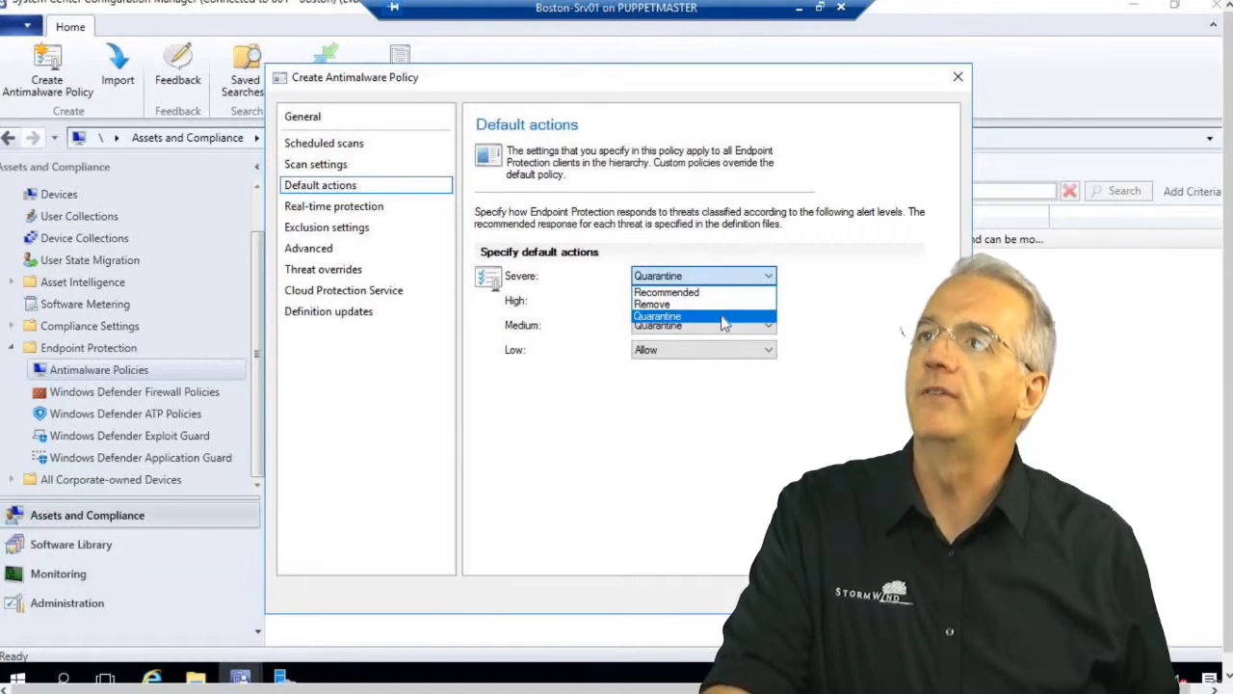
pyautogui.click(721, 315)
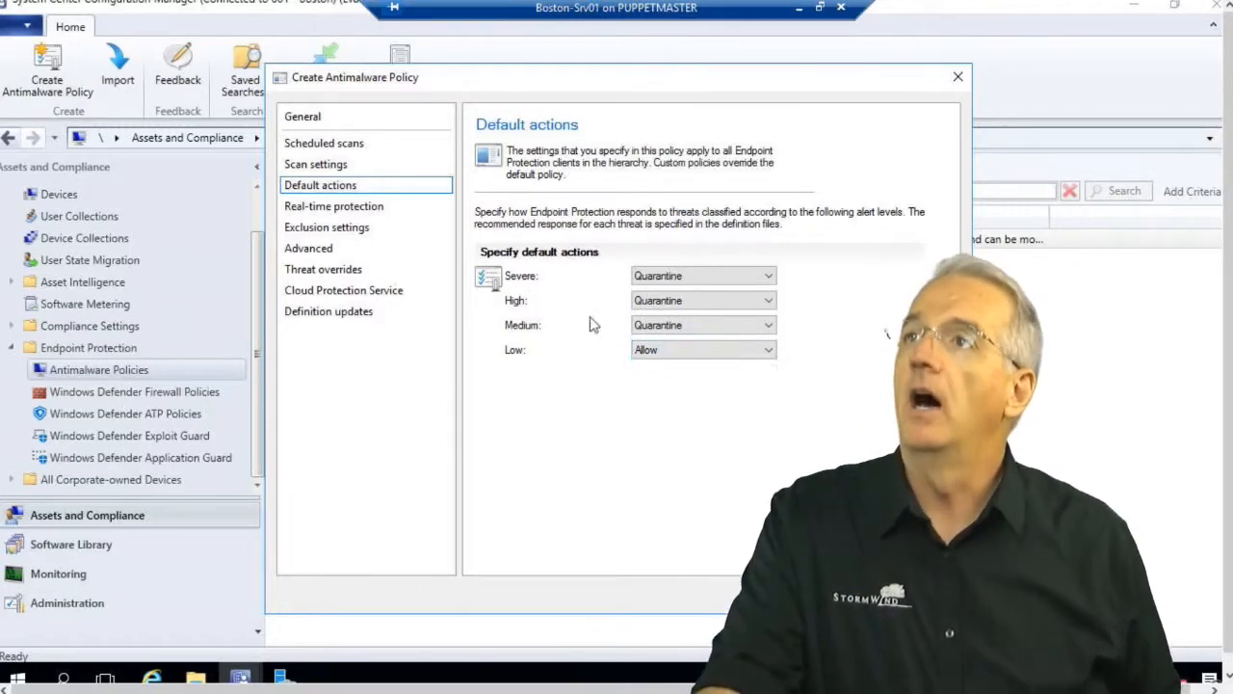
pyautogui.click(294, 207)
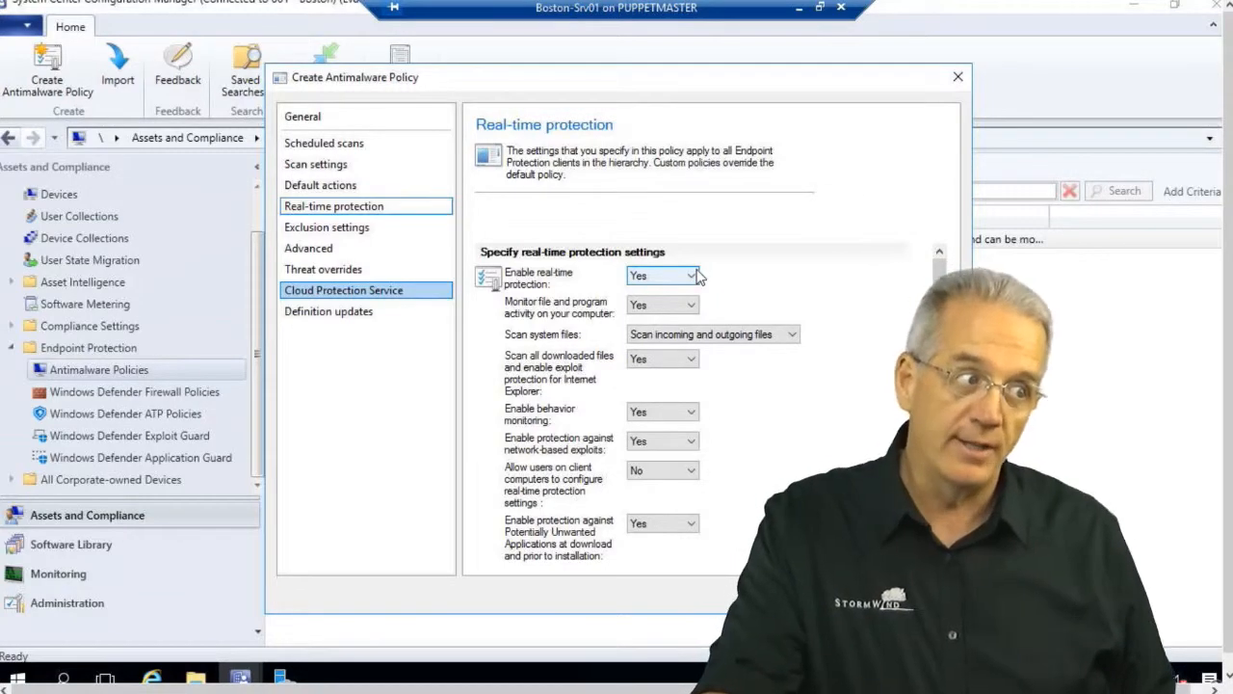
# Drag the Create Antimalware Policy window left so it fits fully on screen.
pyautogui.moveTo(546, 87); pyautogui.dragTo(366, 84)
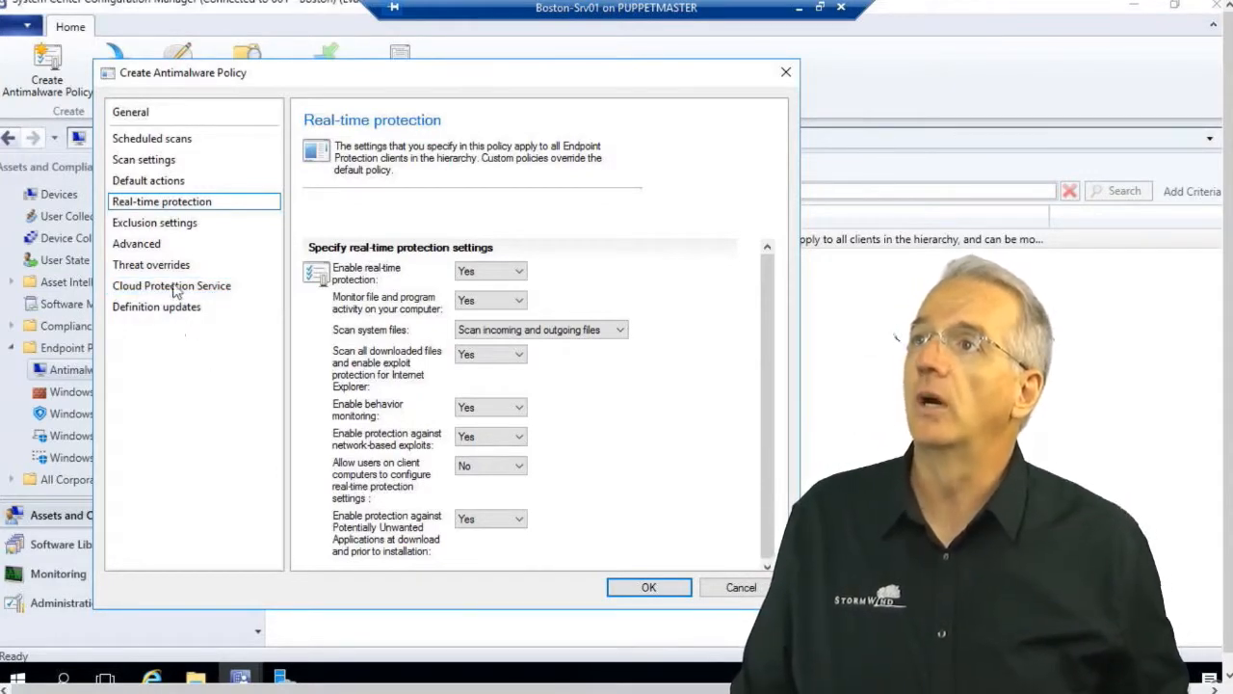
# Leave excluded file types empty after a rejected bmp entry, then go to the Advanced page.
pyautogui.click(188, 224)
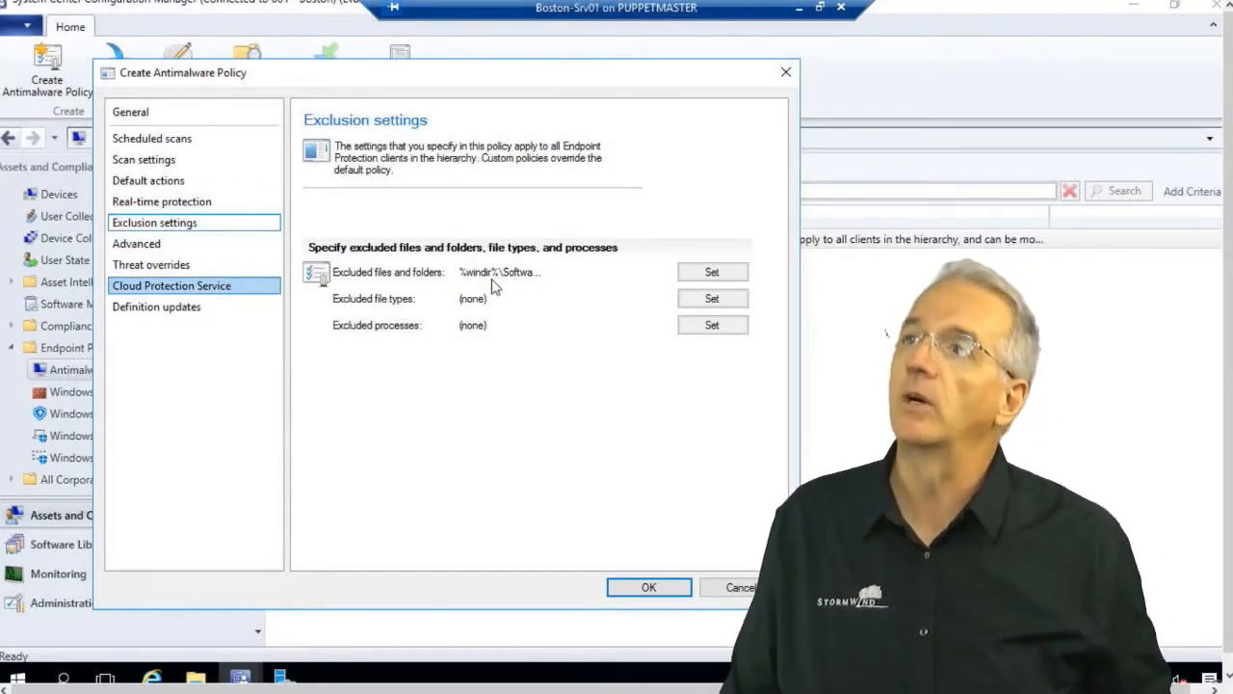
pyautogui.click(712, 299)
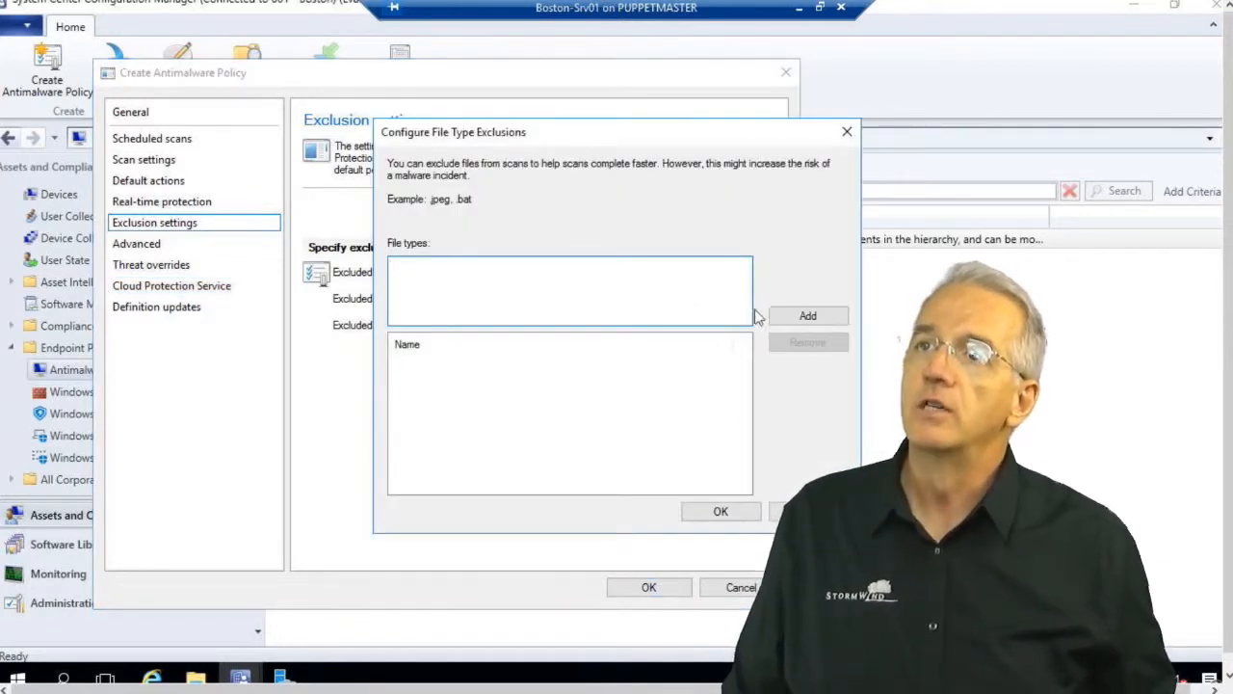
pyautogui.click(799, 321)
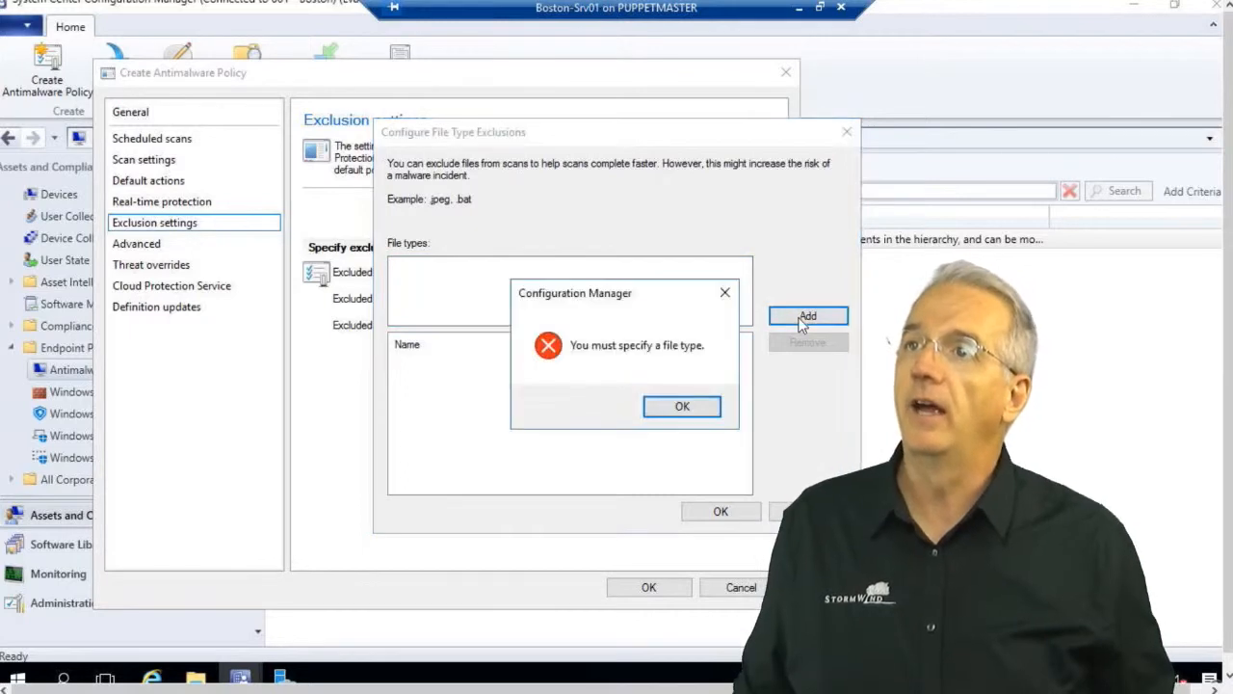
pyautogui.click(681, 403)
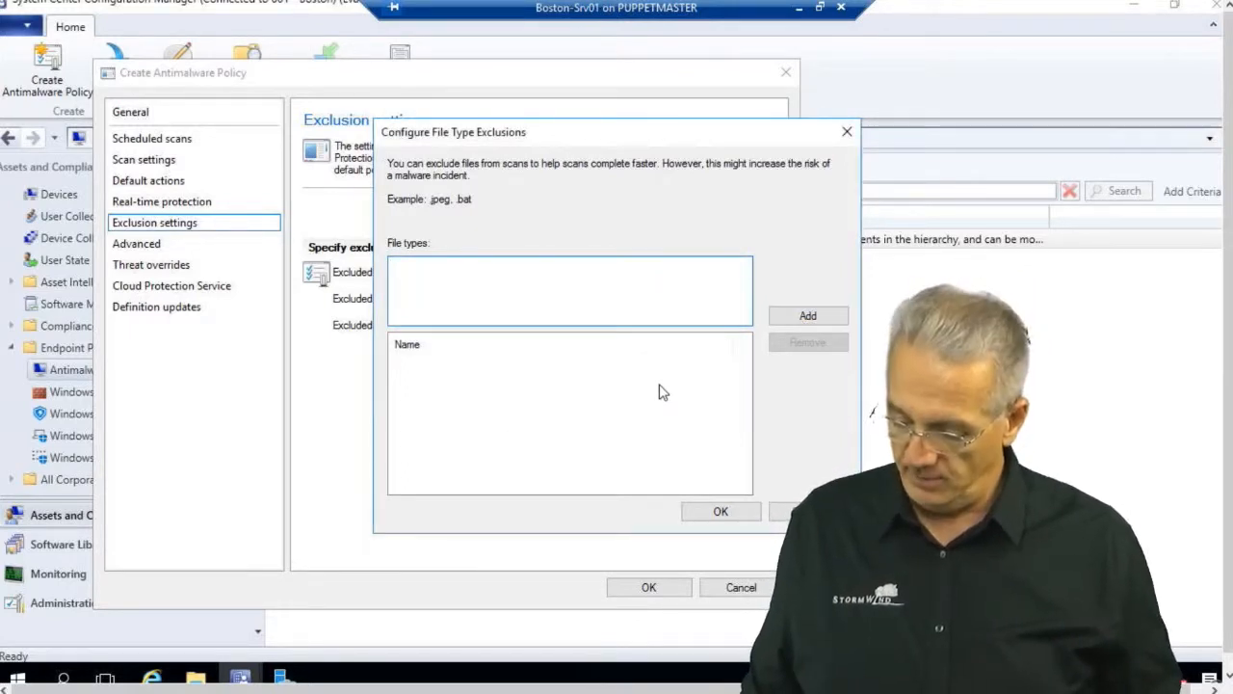
pyautogui.write('bmp')
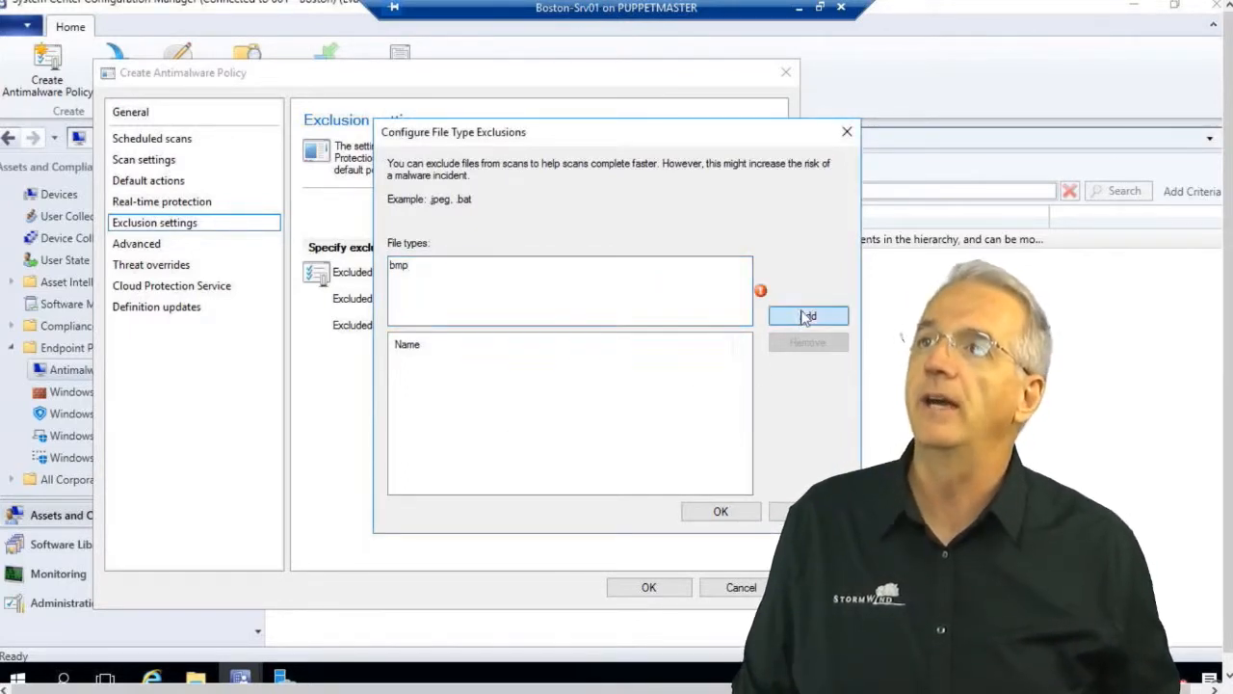
pyautogui.click(808, 316)
pyautogui.click(762, 407)
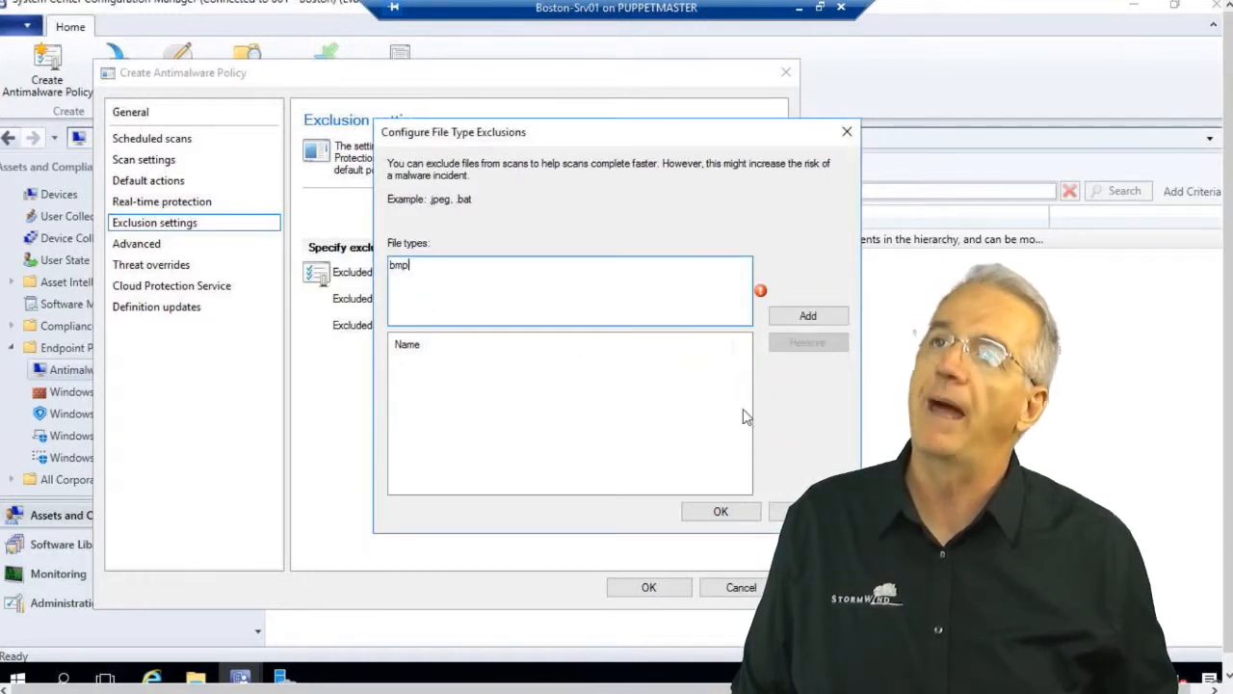
pyautogui.click(807, 511)
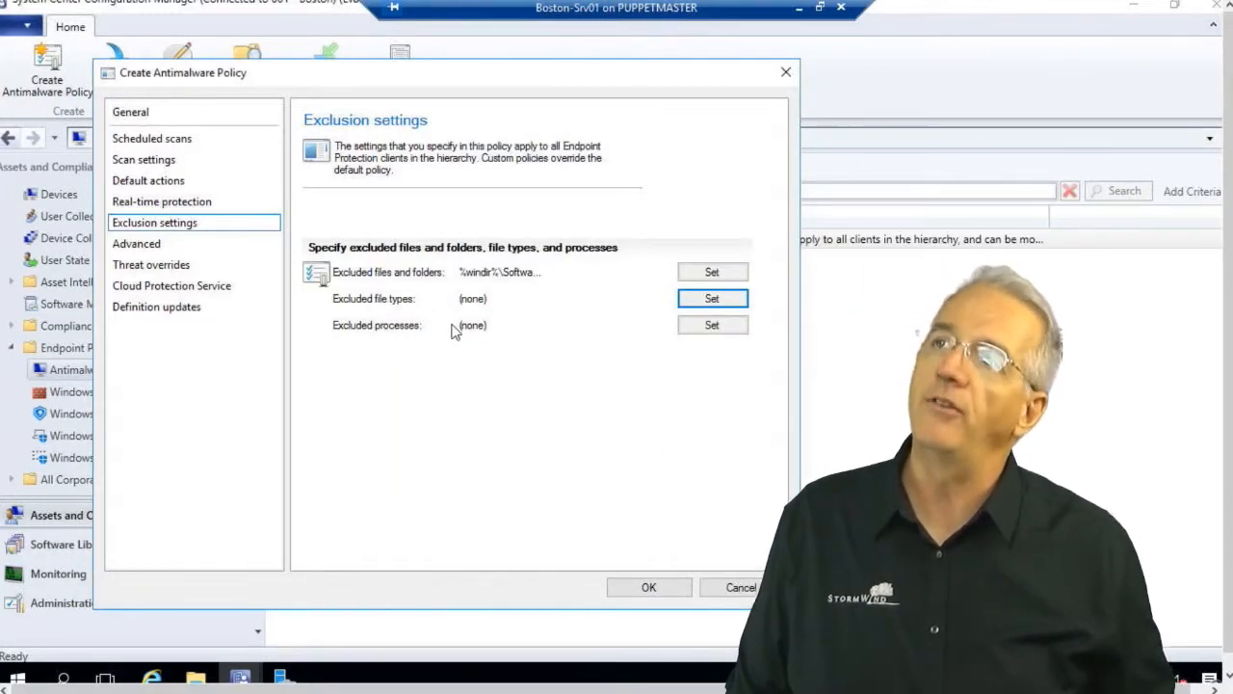
pyautogui.click(191, 249)
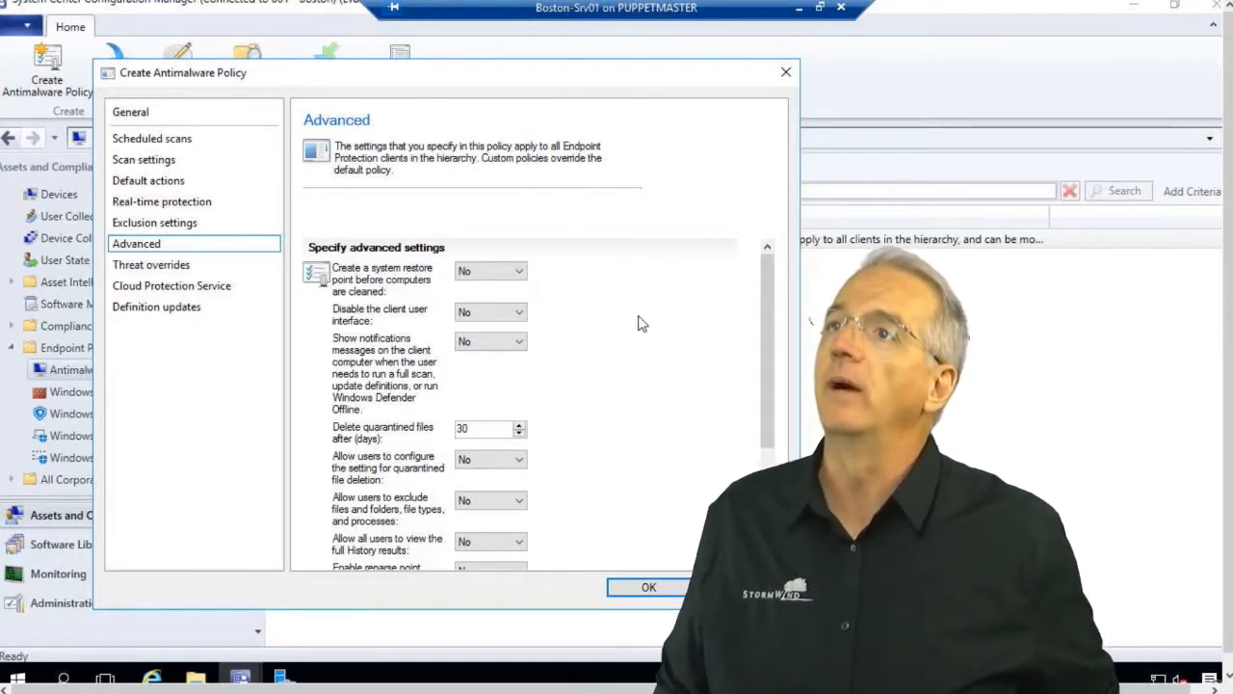
# Show client notifications, keep 30-day quarantine deletion, and randomize scan and update start times.
pyautogui.click(499, 341)
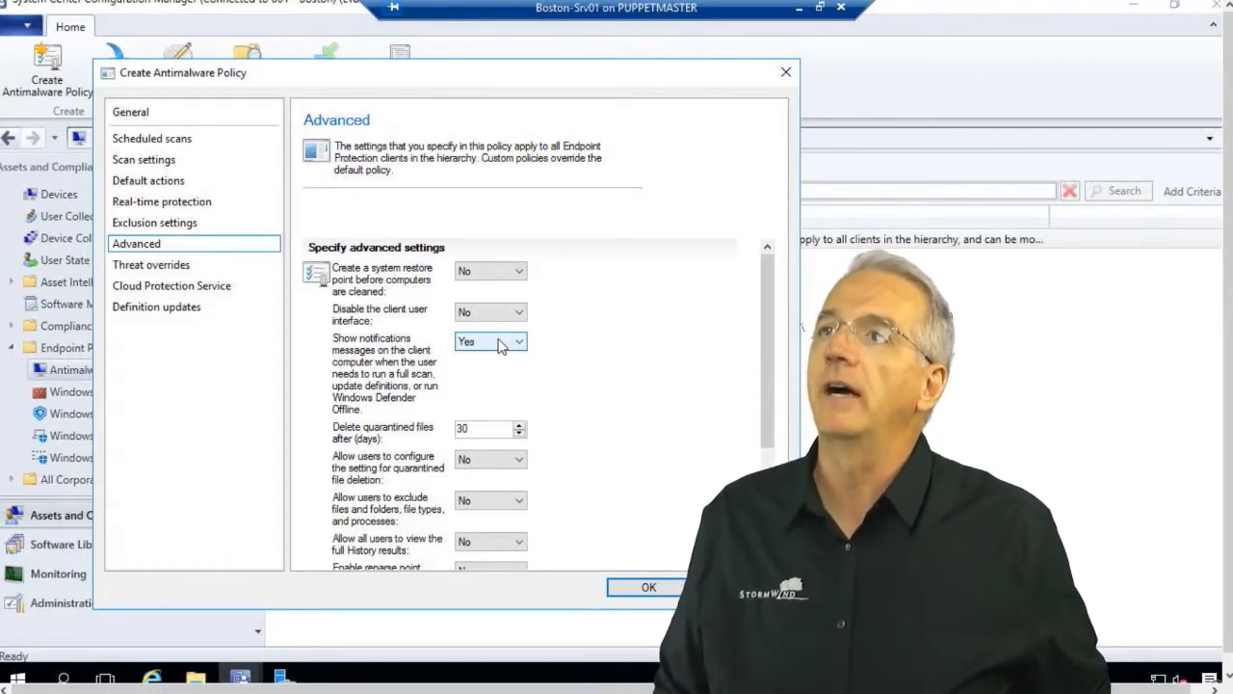
pyautogui.moveTo(763, 434); pyautogui.dragTo(763, 524)
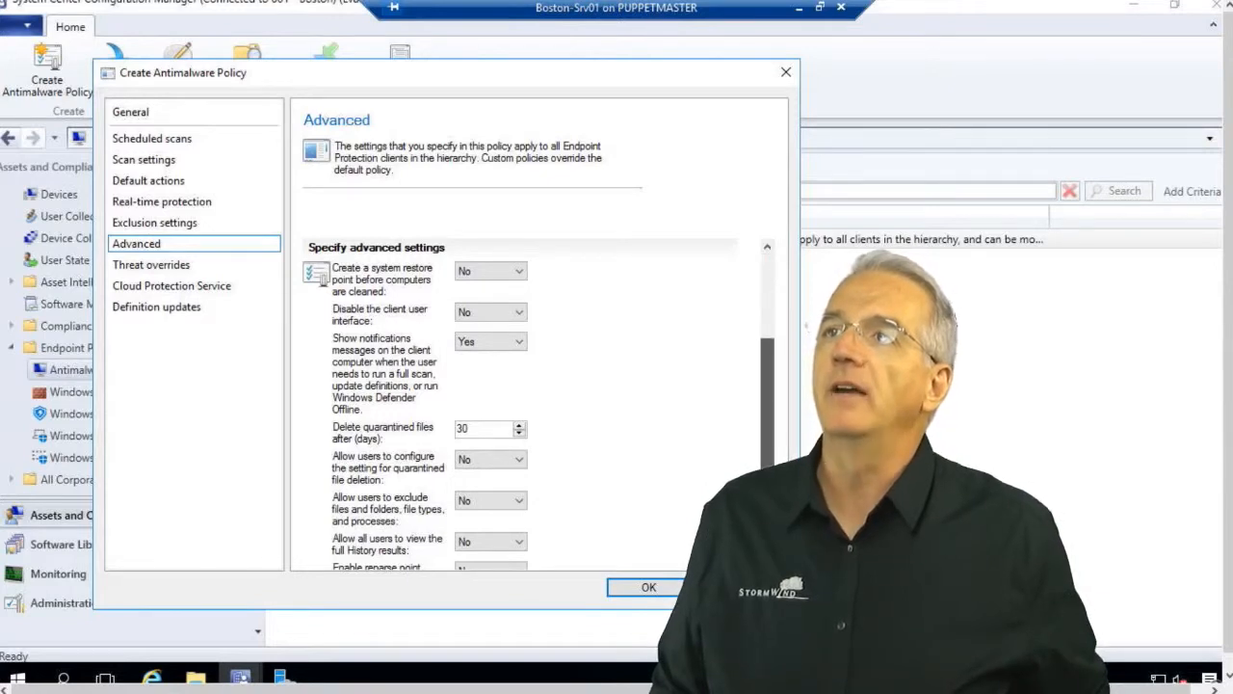
pyautogui.doubleClick(473, 283)
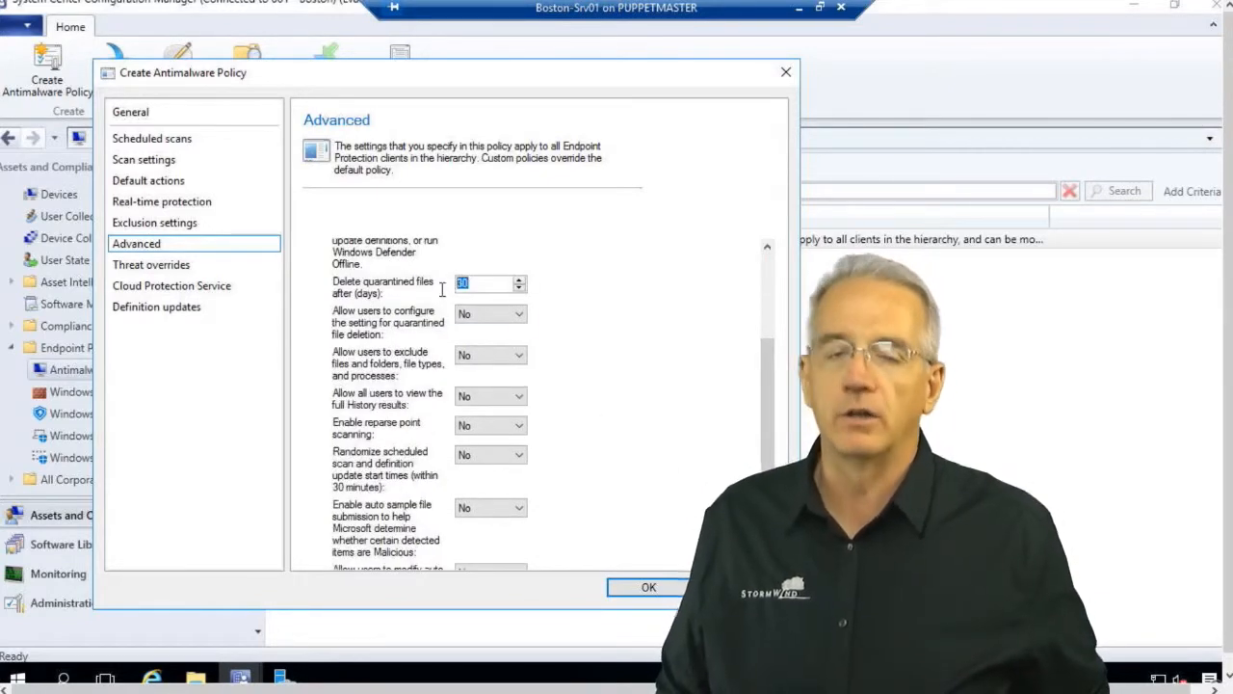
pyautogui.click(493, 287)
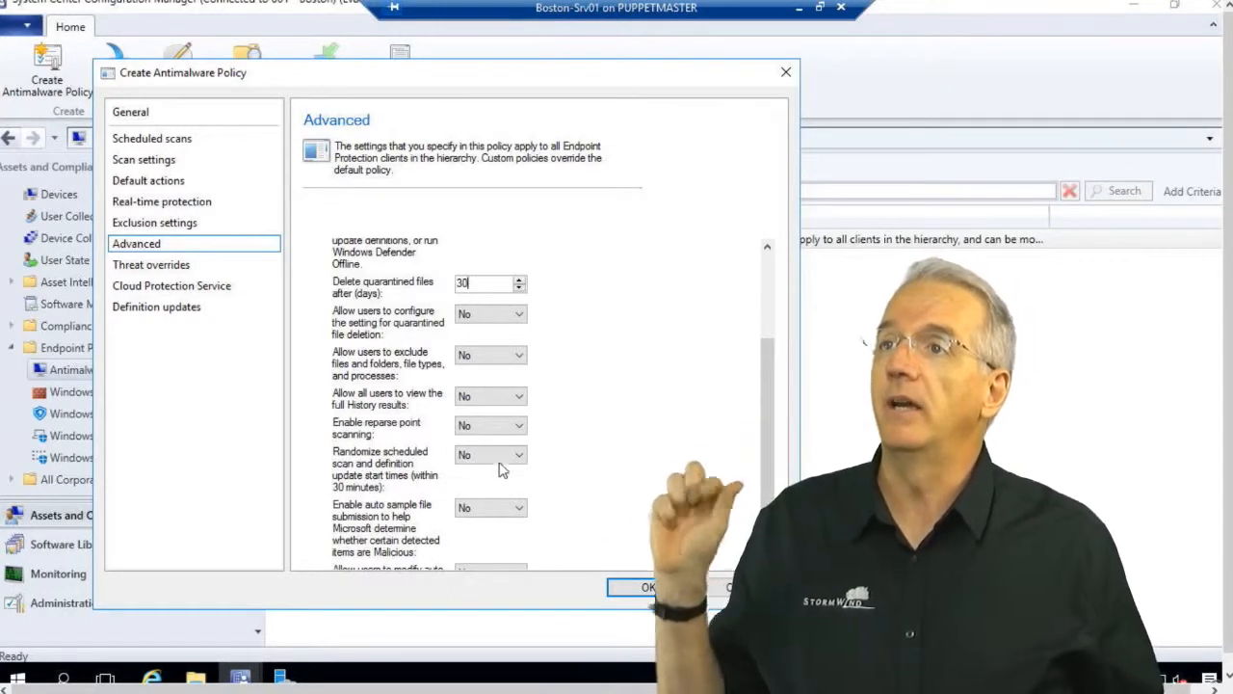
pyautogui.click(519, 456)
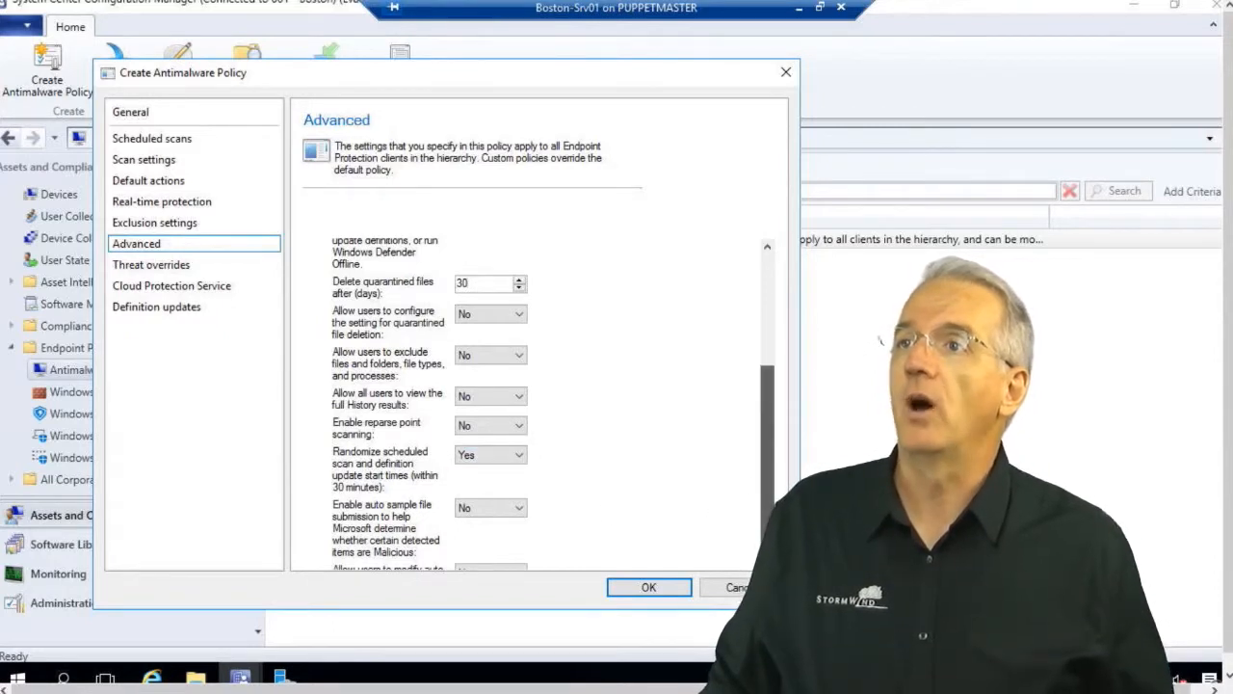
pyautogui.scroll(-2, 771, 488)
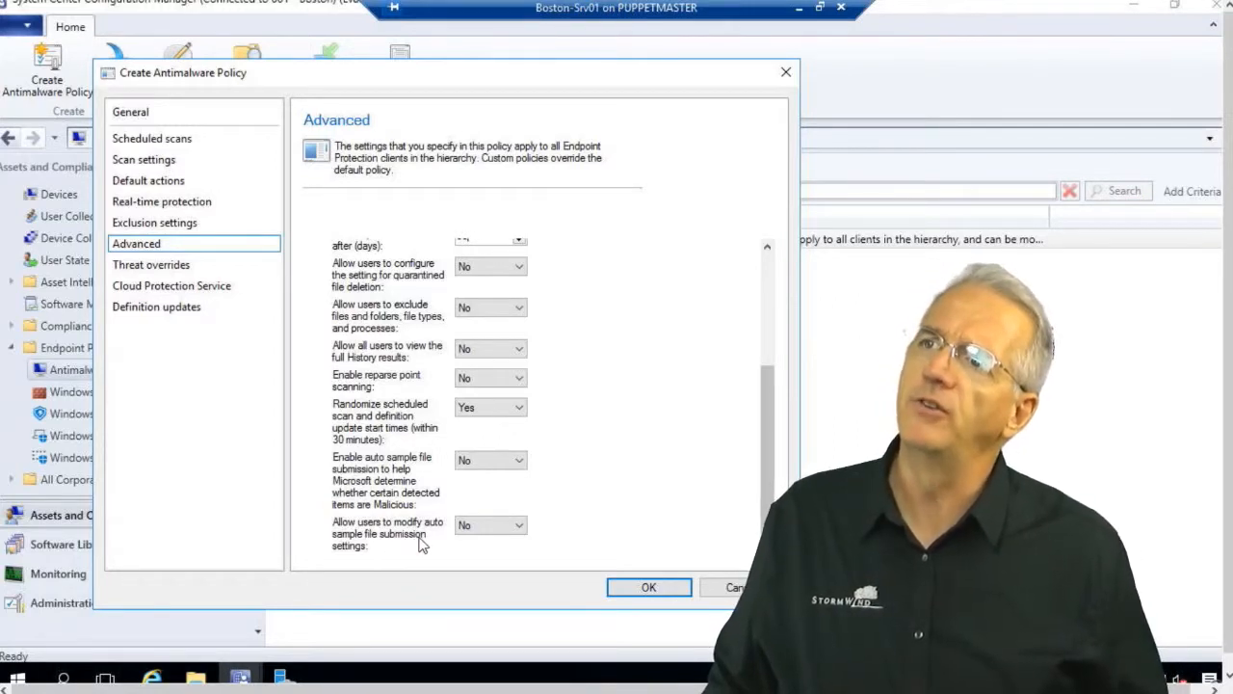
pyautogui.click(145, 270)
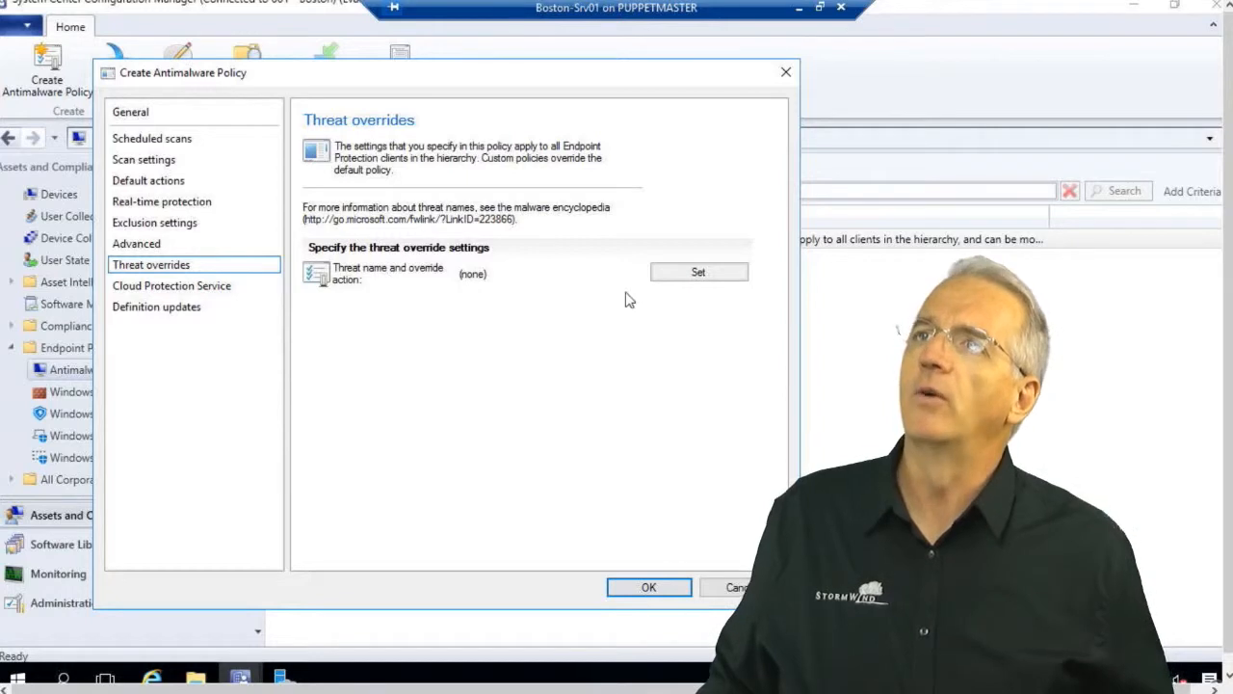
pyautogui.click(687, 275)
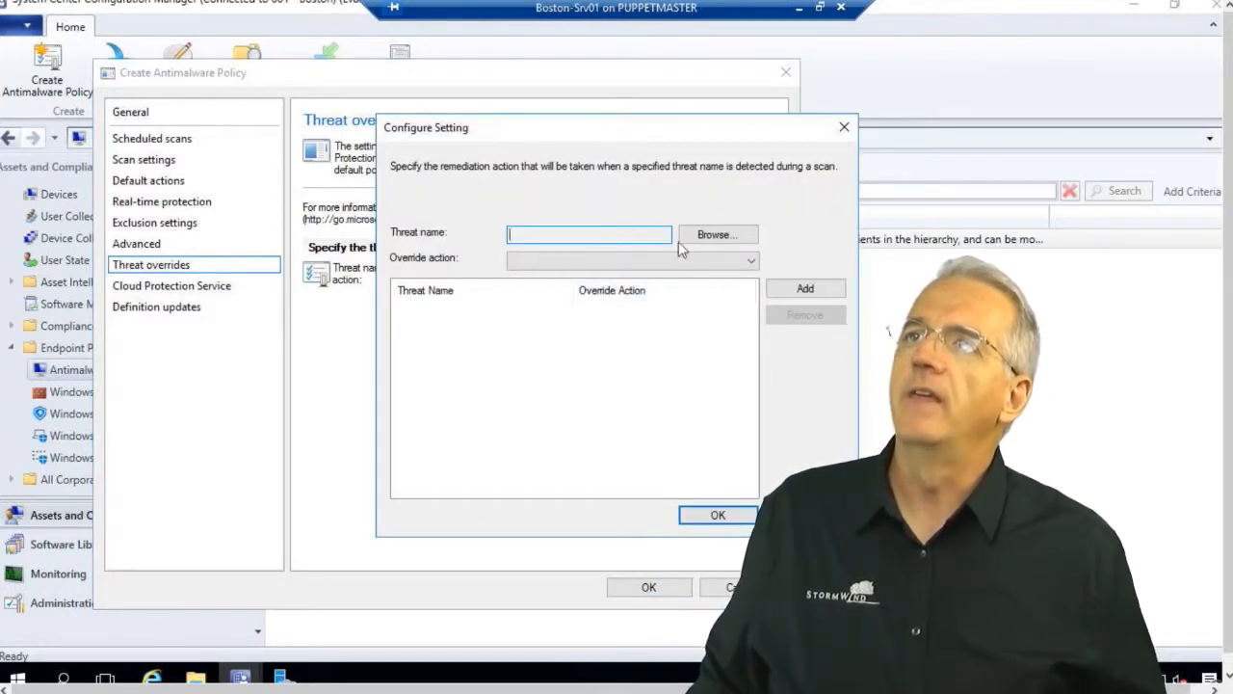
pyautogui.click(703, 240)
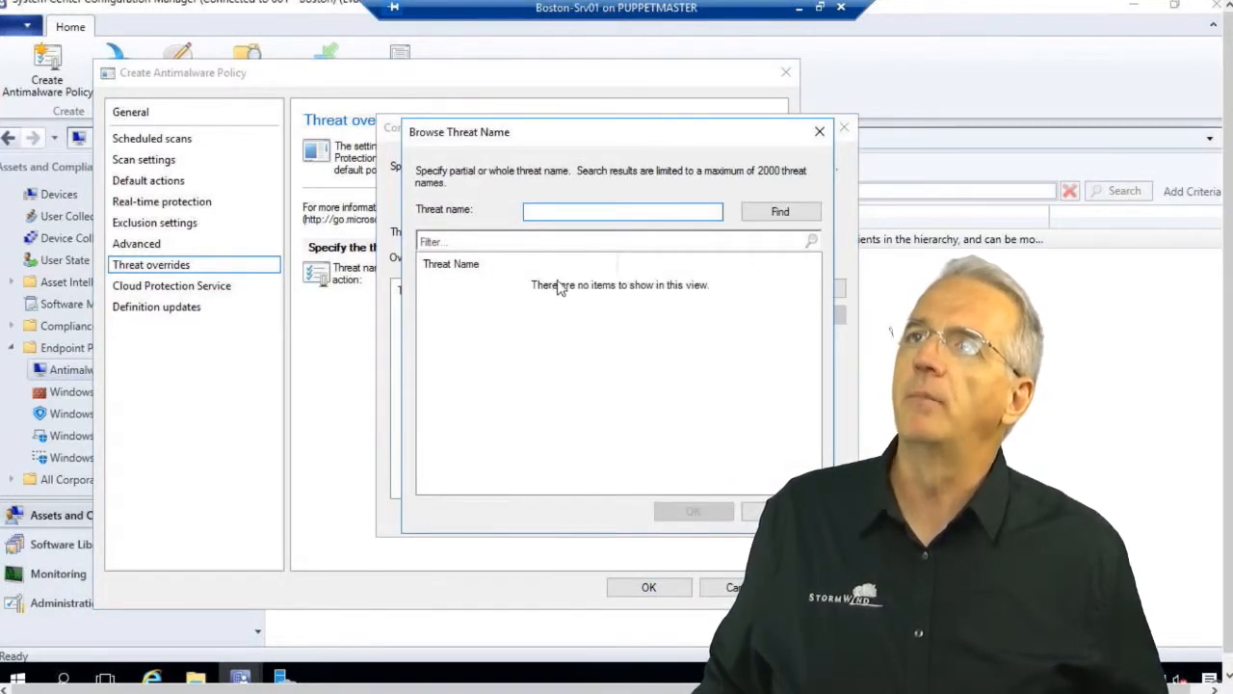
pyautogui.click(772, 213)
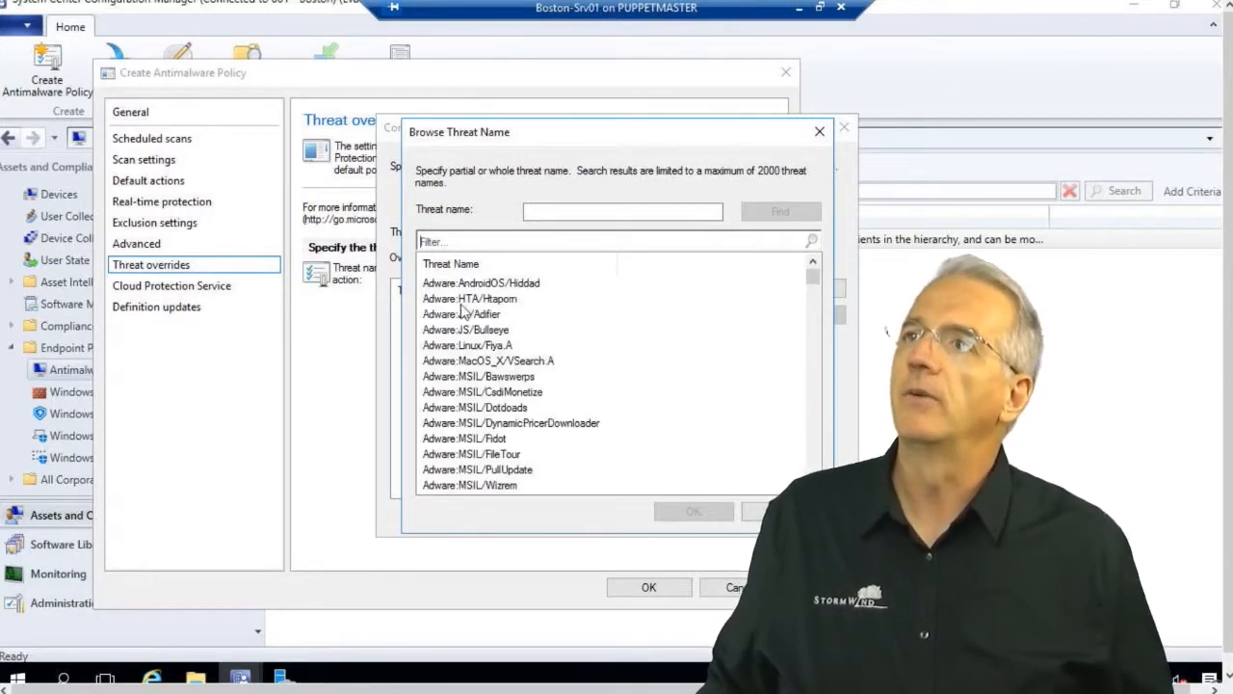
pyautogui.click(466, 299)
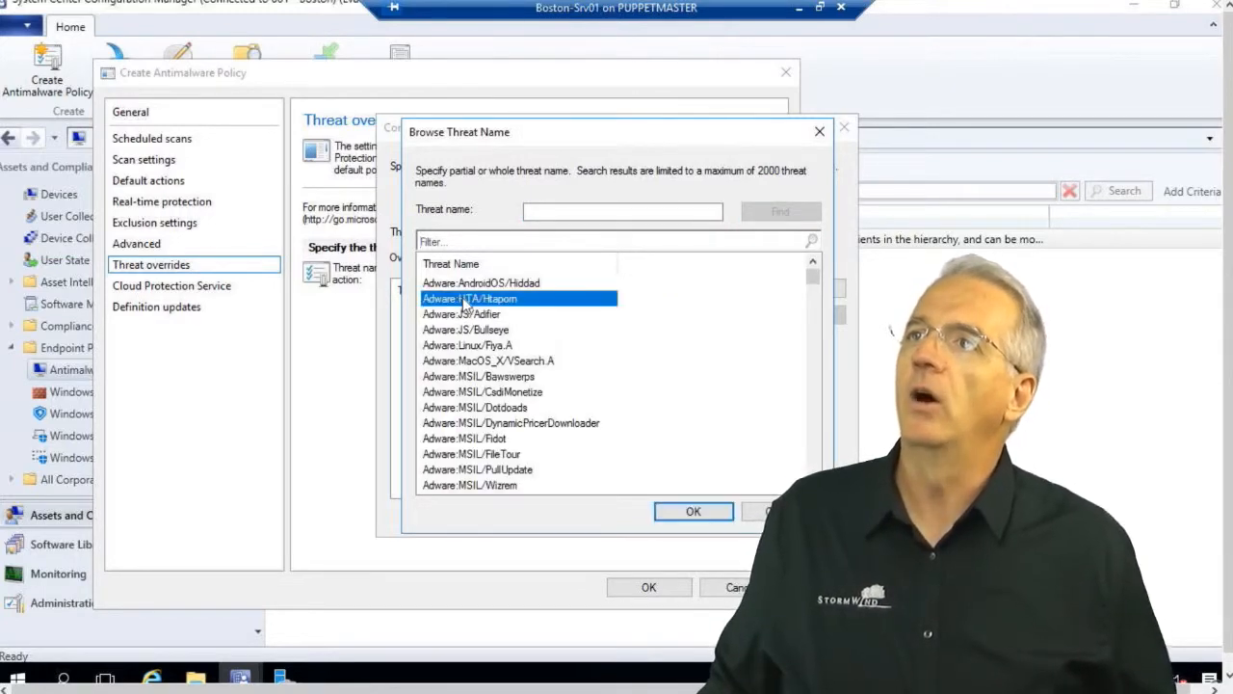
pyautogui.click(688, 516)
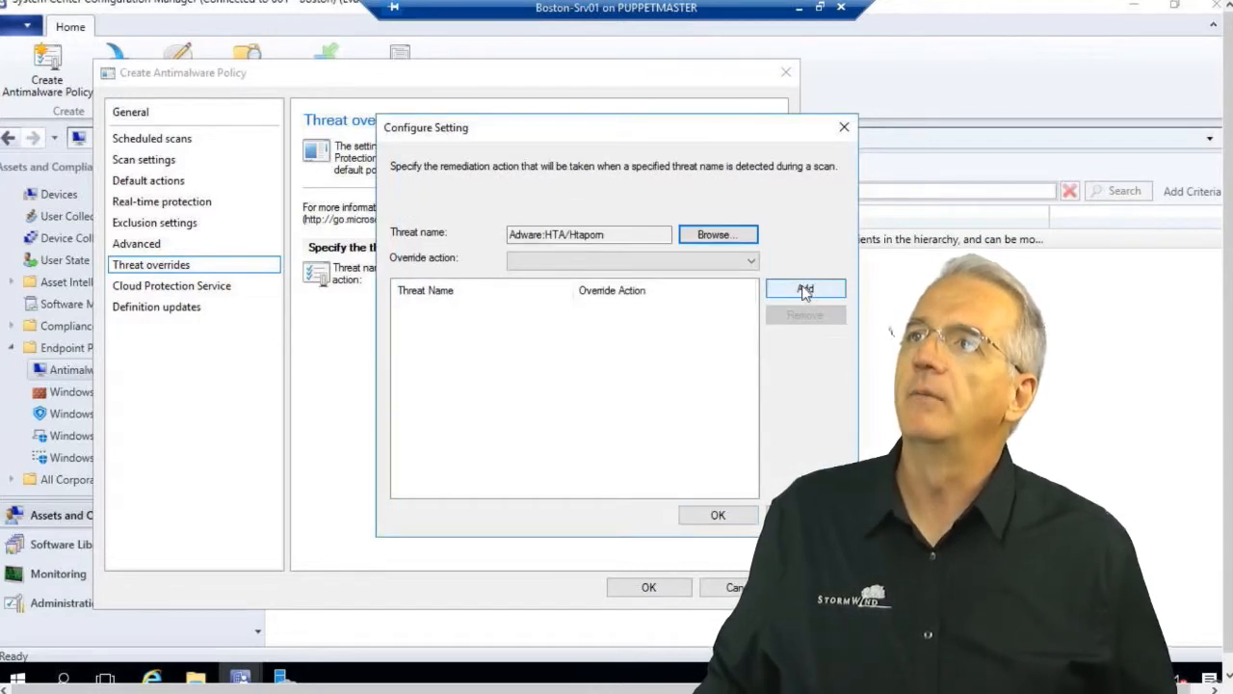
pyautogui.click(717, 261)
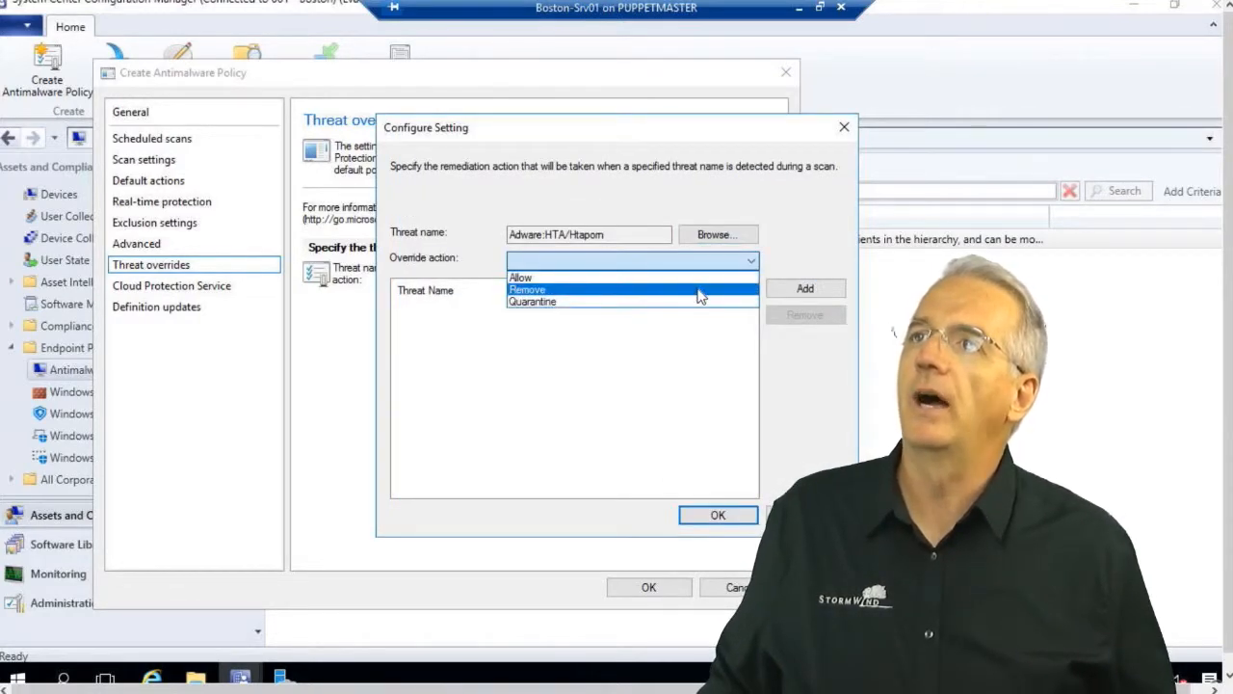
pyautogui.click(700, 291)
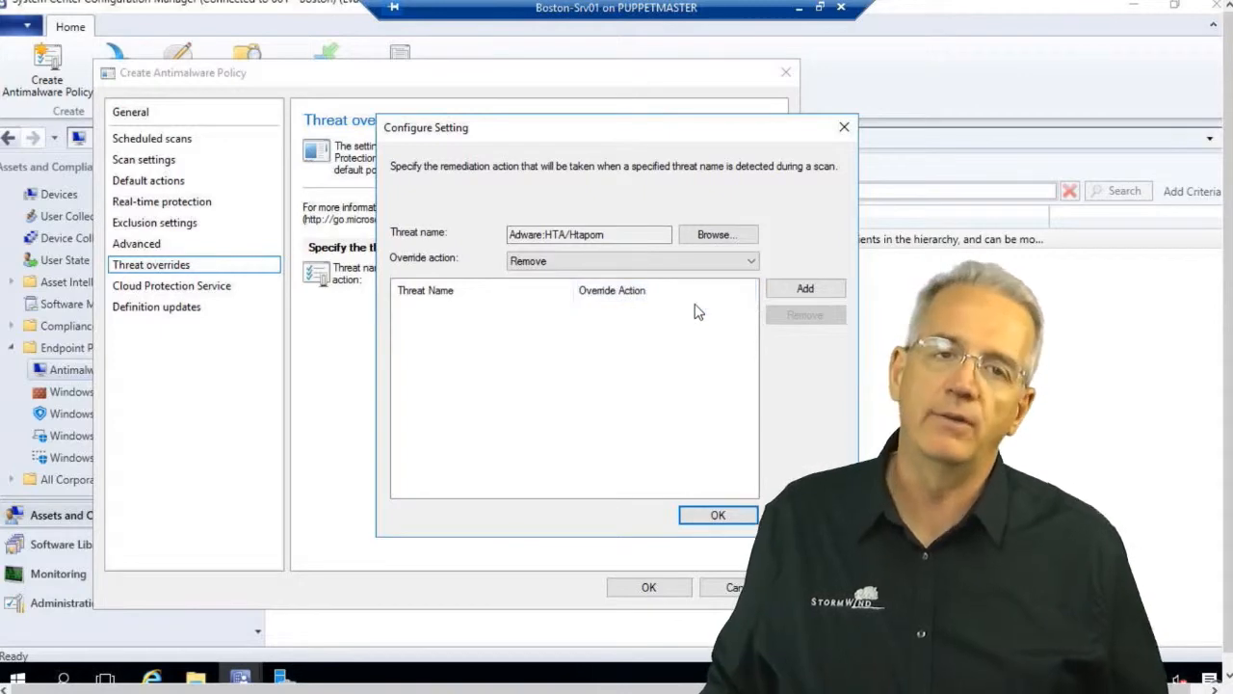
pyautogui.click(806, 289)
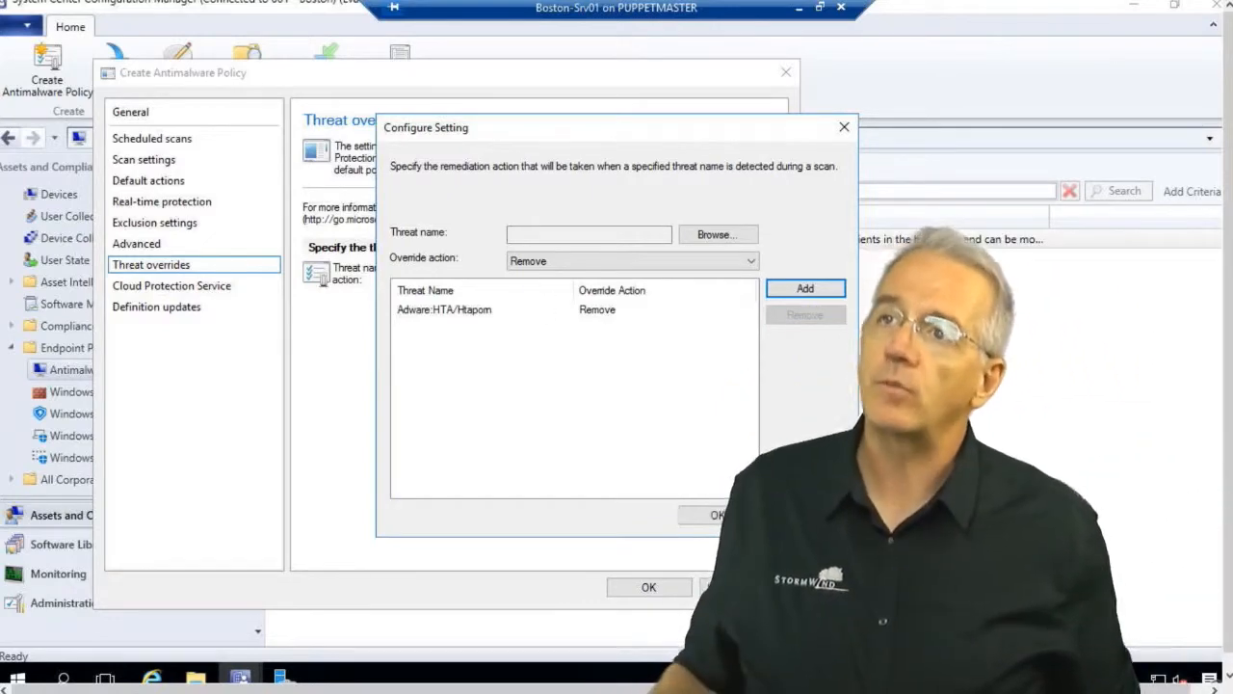
pyautogui.click(806, 515)
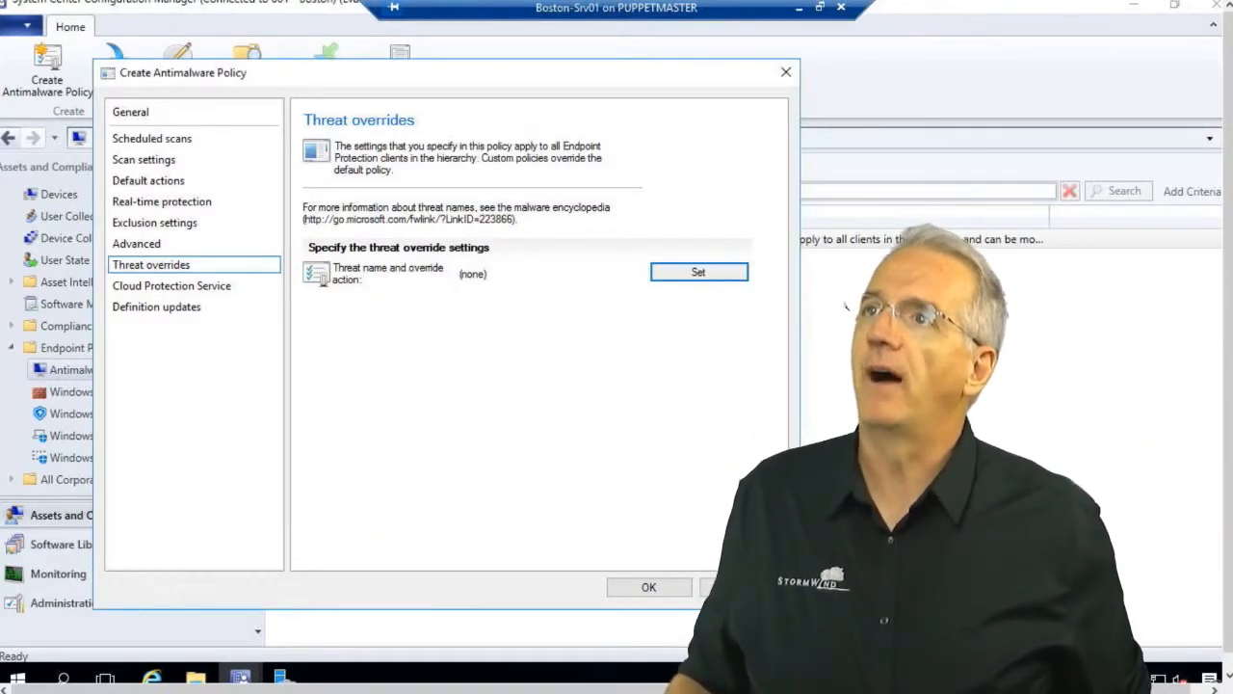
# Set Cloud Protection Service membership to Advanced instead of Basic, then go to Definition updates.
pyautogui.click(227, 286)
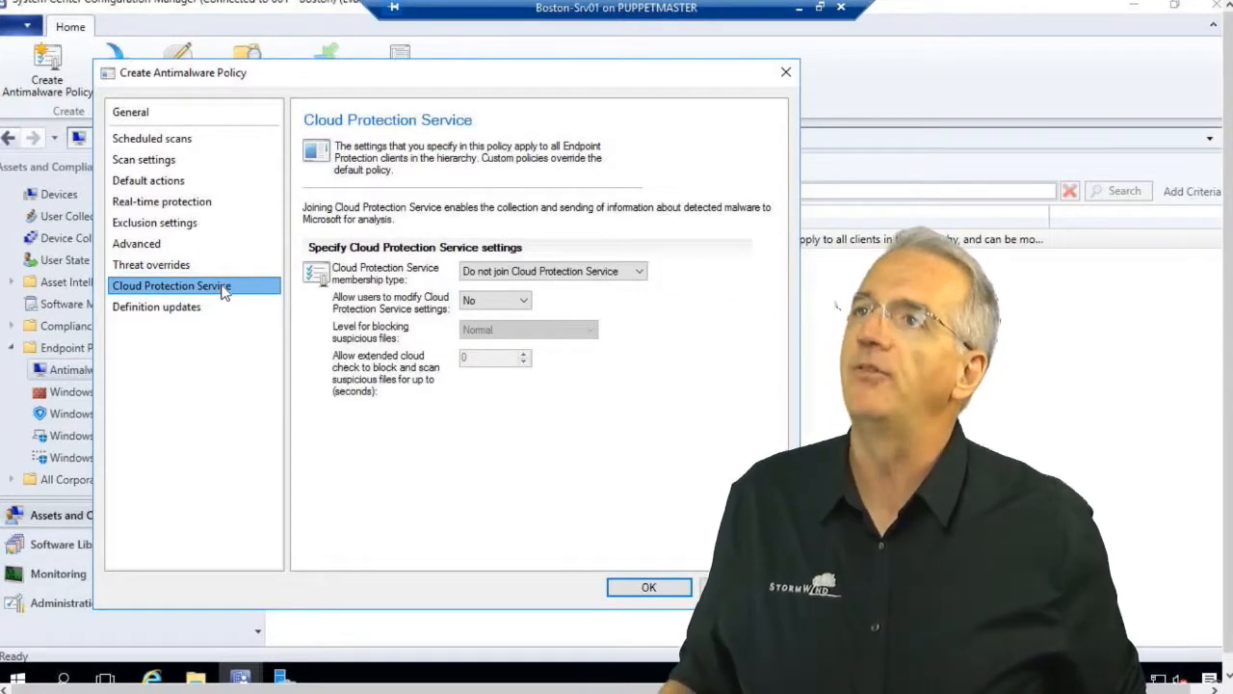
pyautogui.click(555, 273)
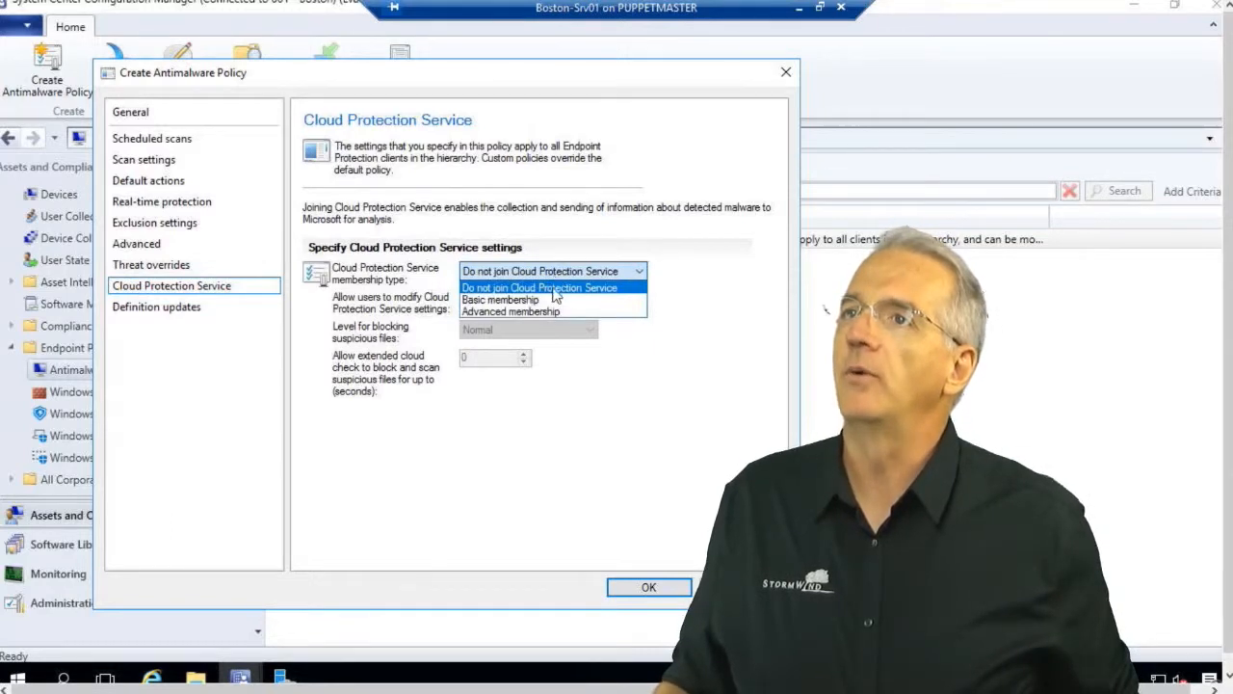
pyautogui.click(555, 301)
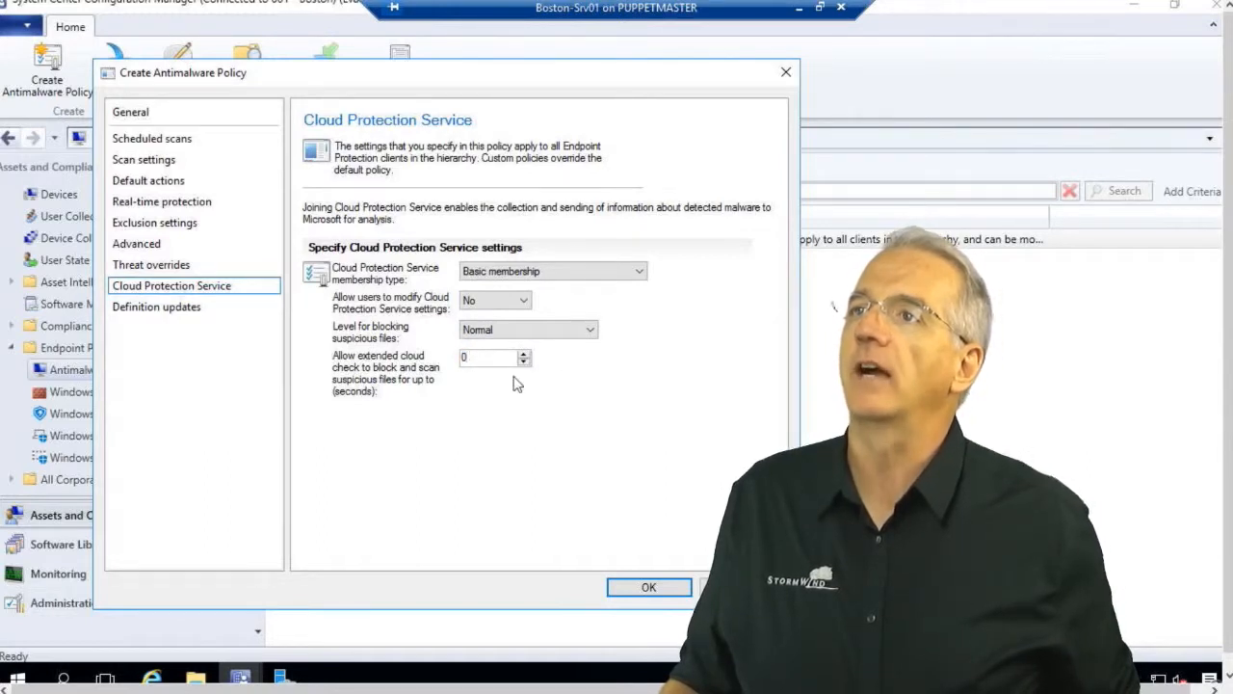
pyautogui.click(558, 270)
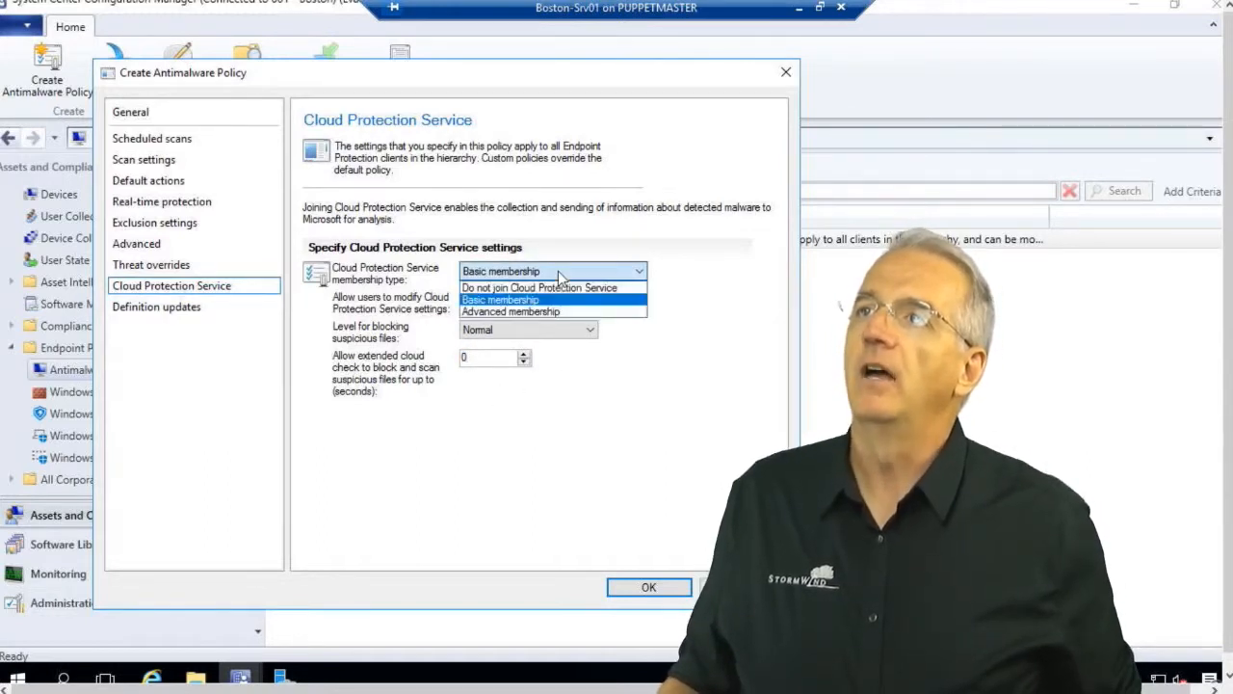
pyautogui.click(548, 312)
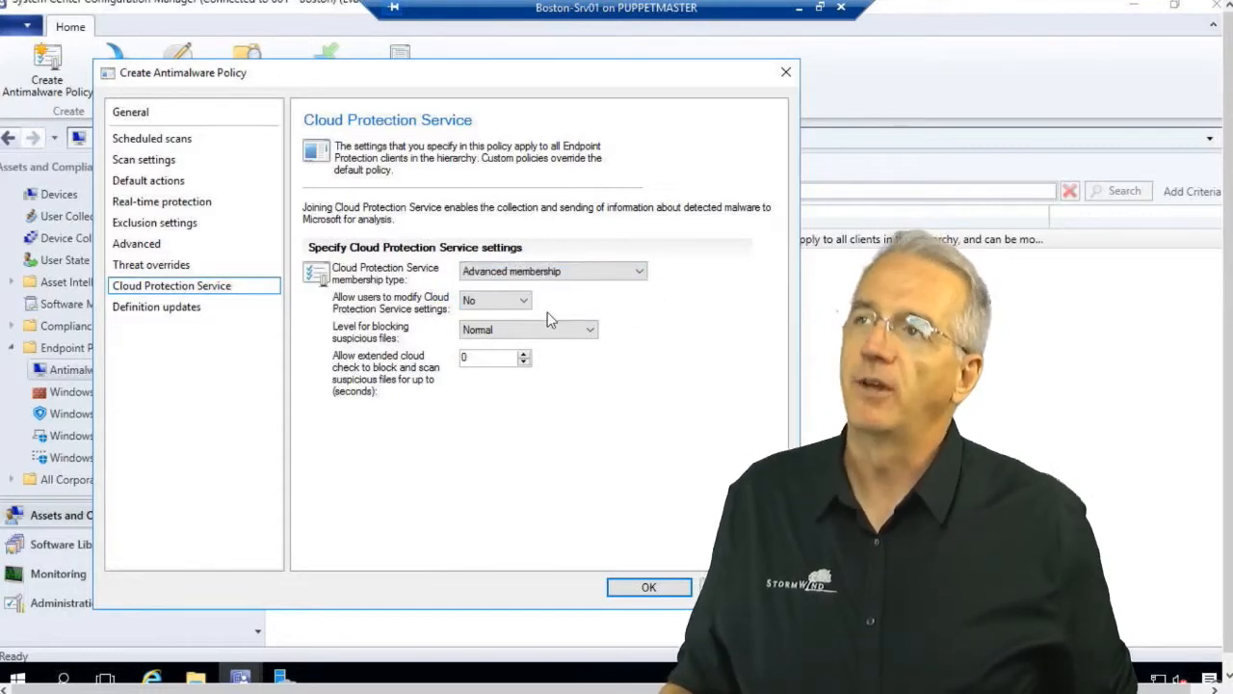
pyautogui.click(144, 306)
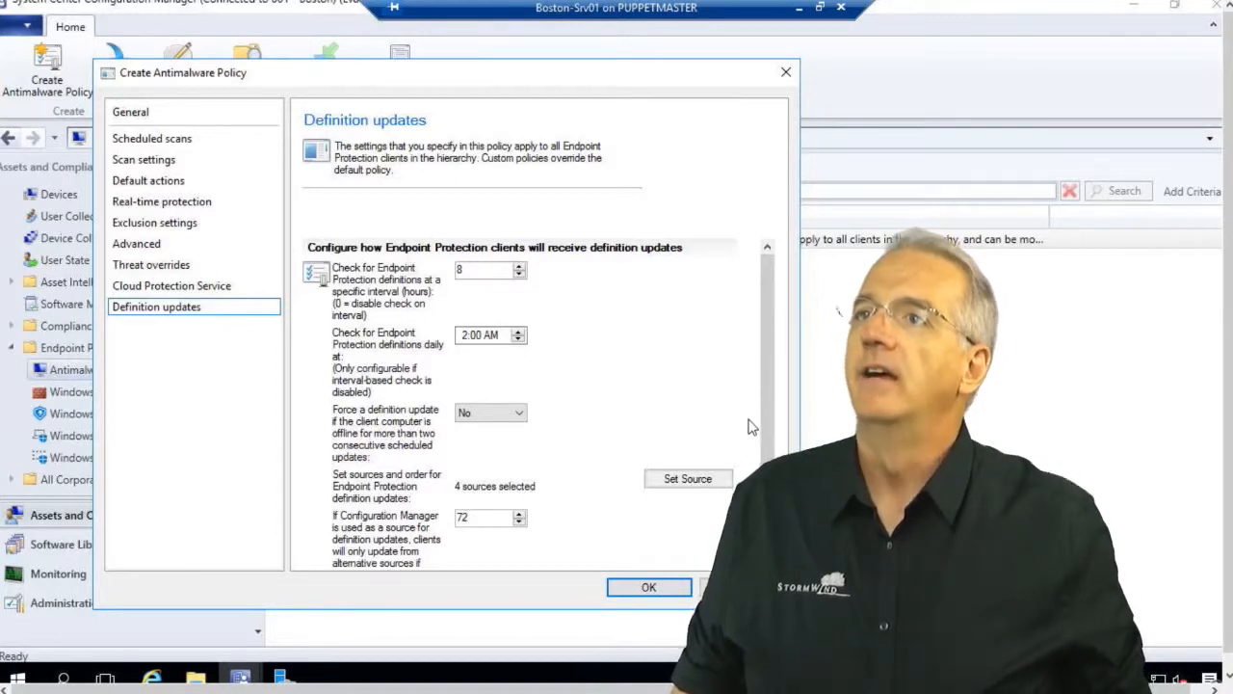
# Keep forced offline definition updates at No and bring up the definition update sources.
pyautogui.moveTo(771, 419); pyautogui.dragTo(771, 442)
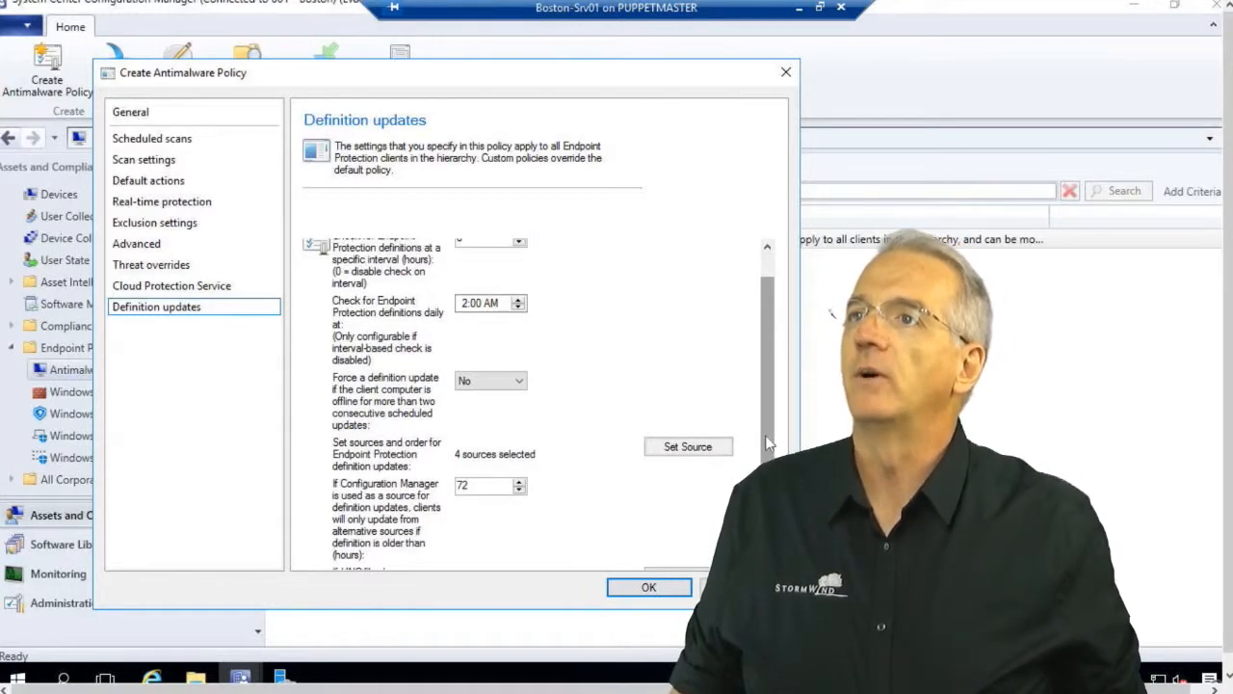
pyautogui.click(500, 384)
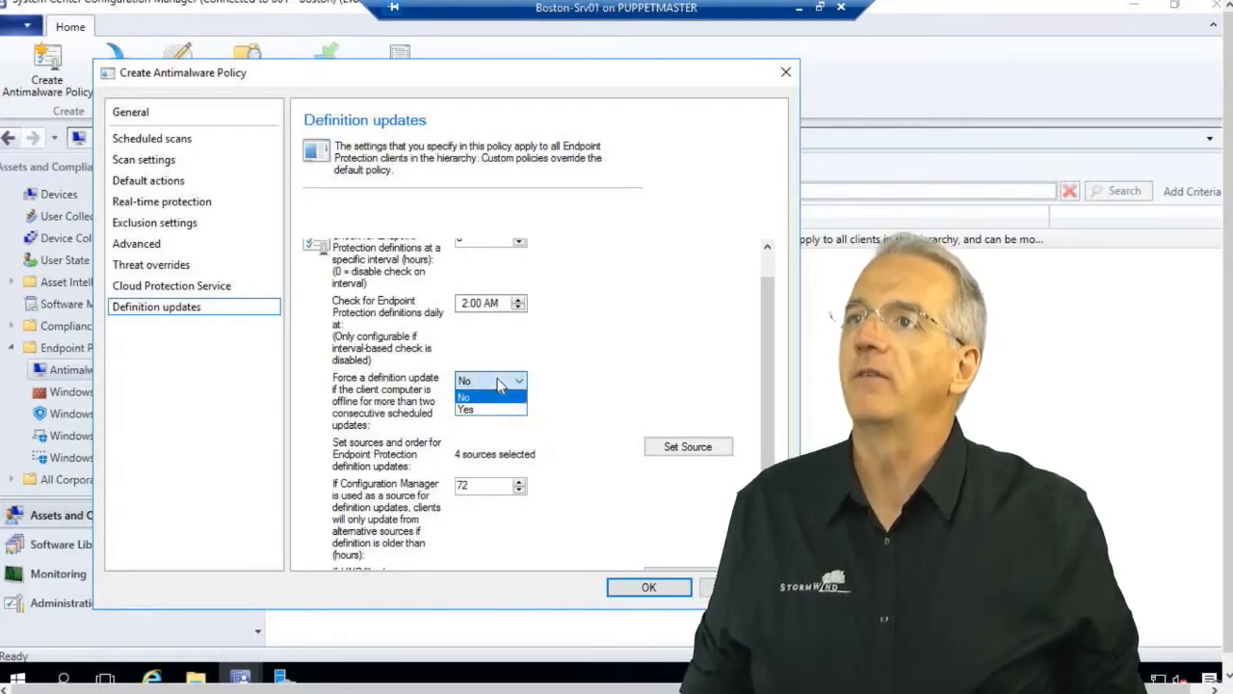
pyautogui.click(564, 364)
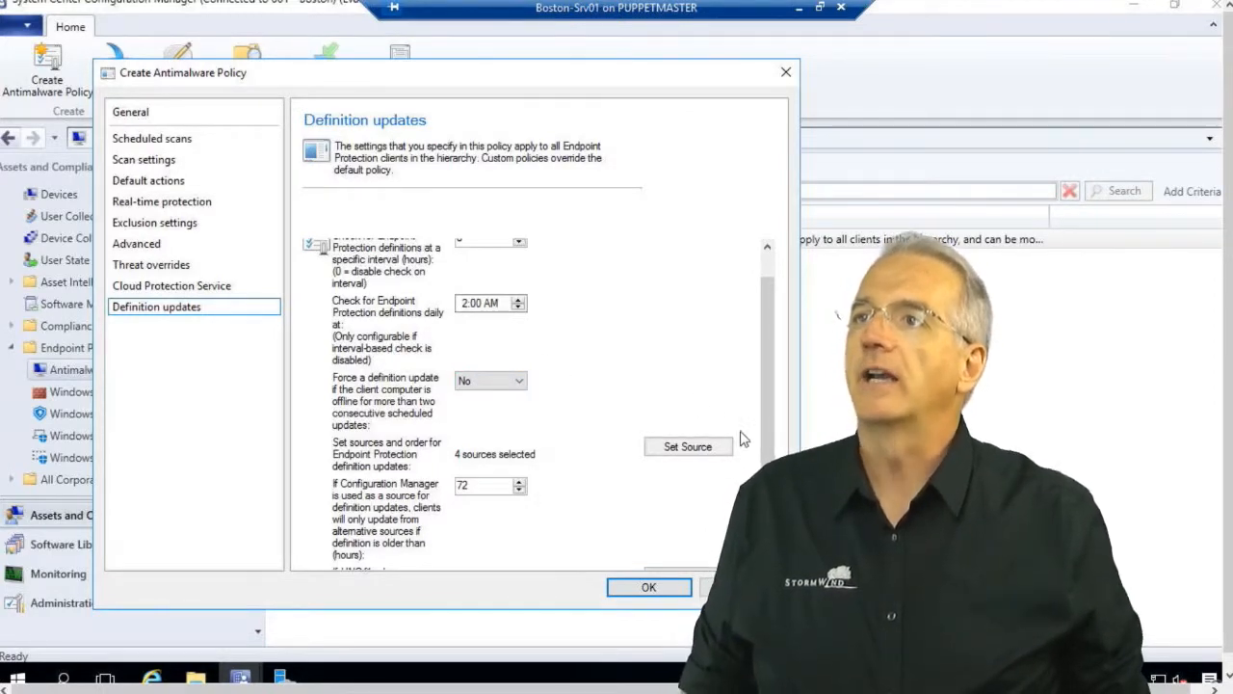
pyautogui.scroll(-1, 751, 463)
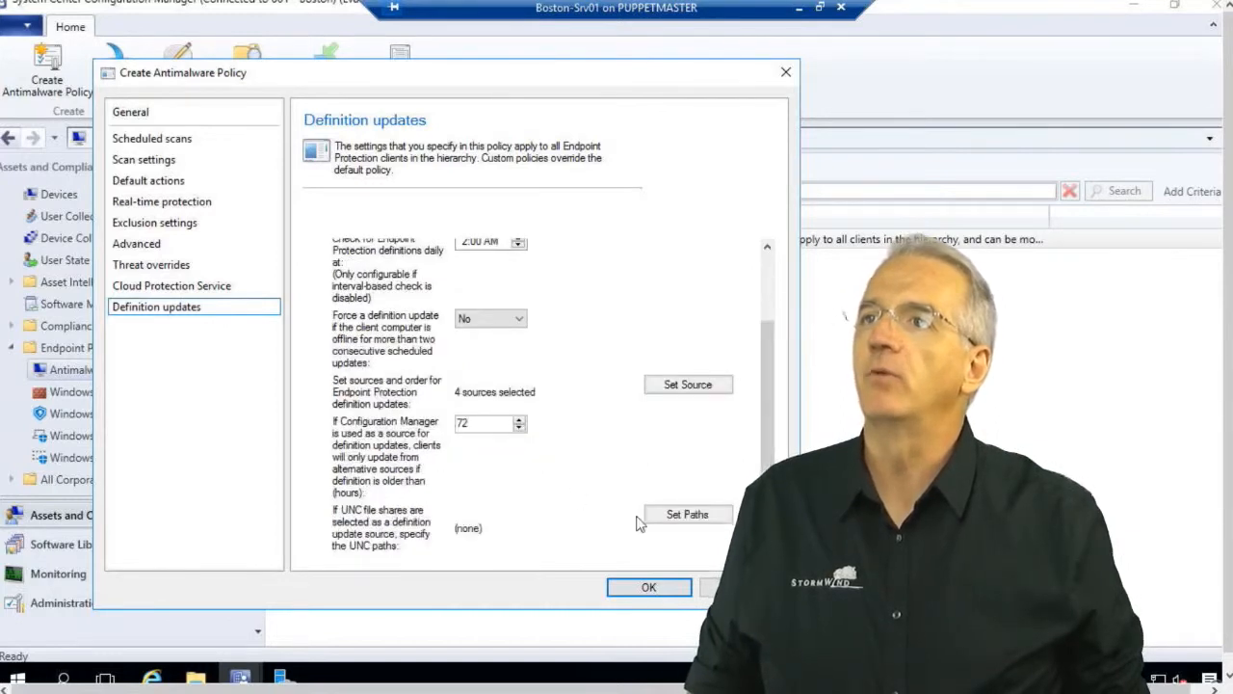
pyautogui.click(674, 382)
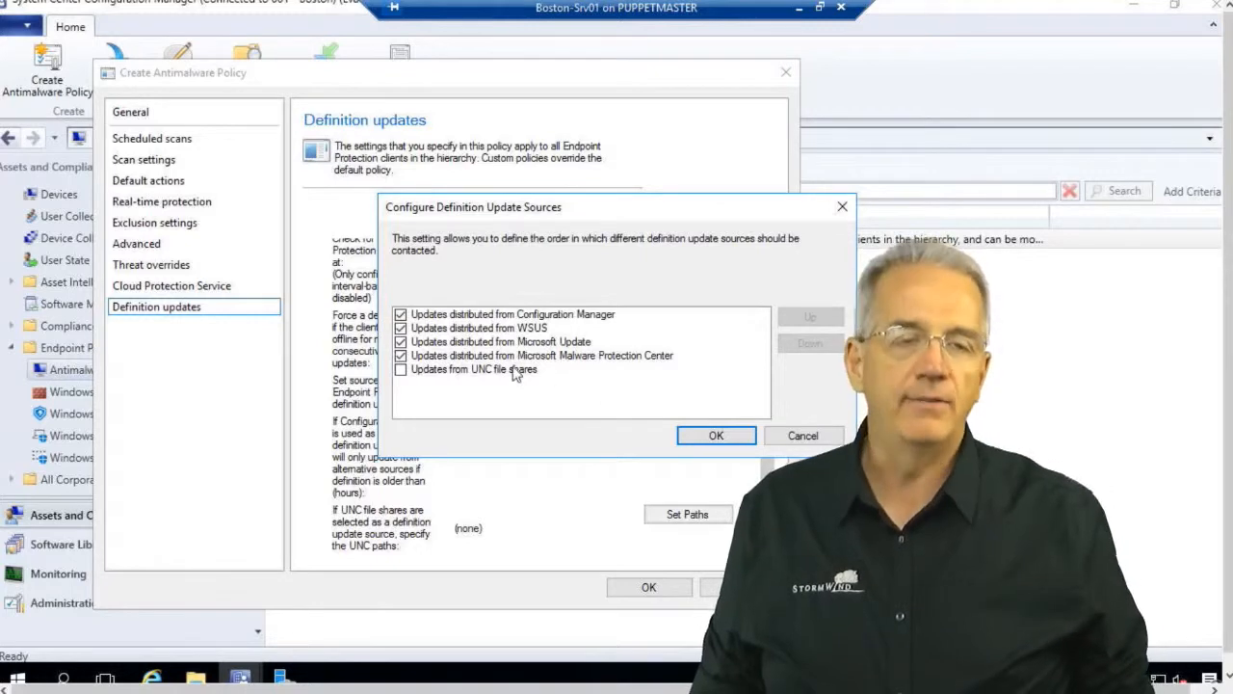
# Review the UNC shares, Malware Protection Center, Microsoft Update and Configuration Manager sources, then cancel unchanged.
pyautogui.click(457, 374)
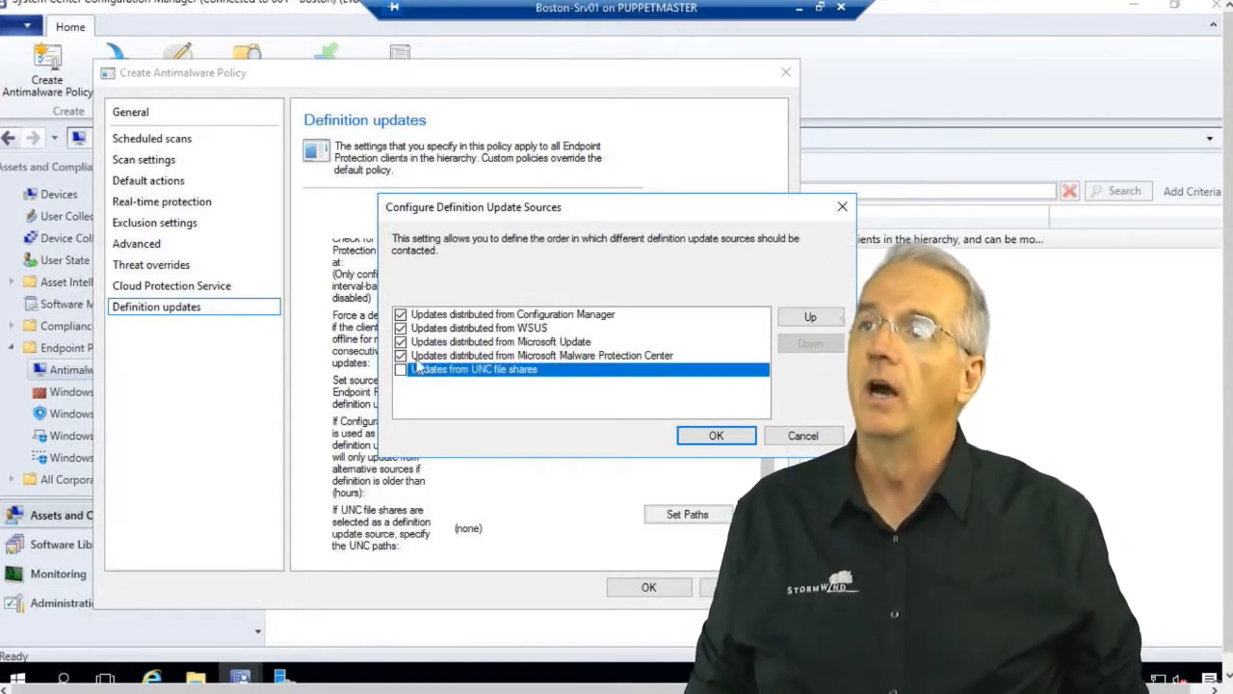
pyautogui.click(411, 356)
pyautogui.click(405, 344)
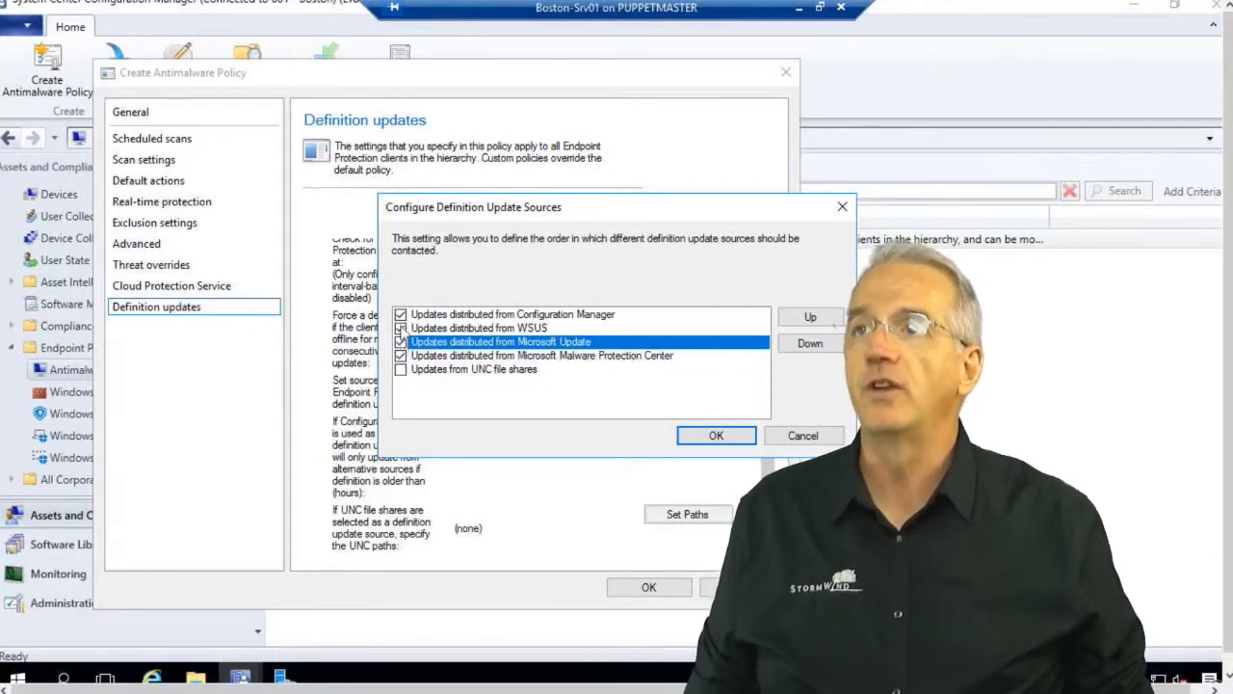
pyautogui.click(405, 315)
pyautogui.click(451, 371)
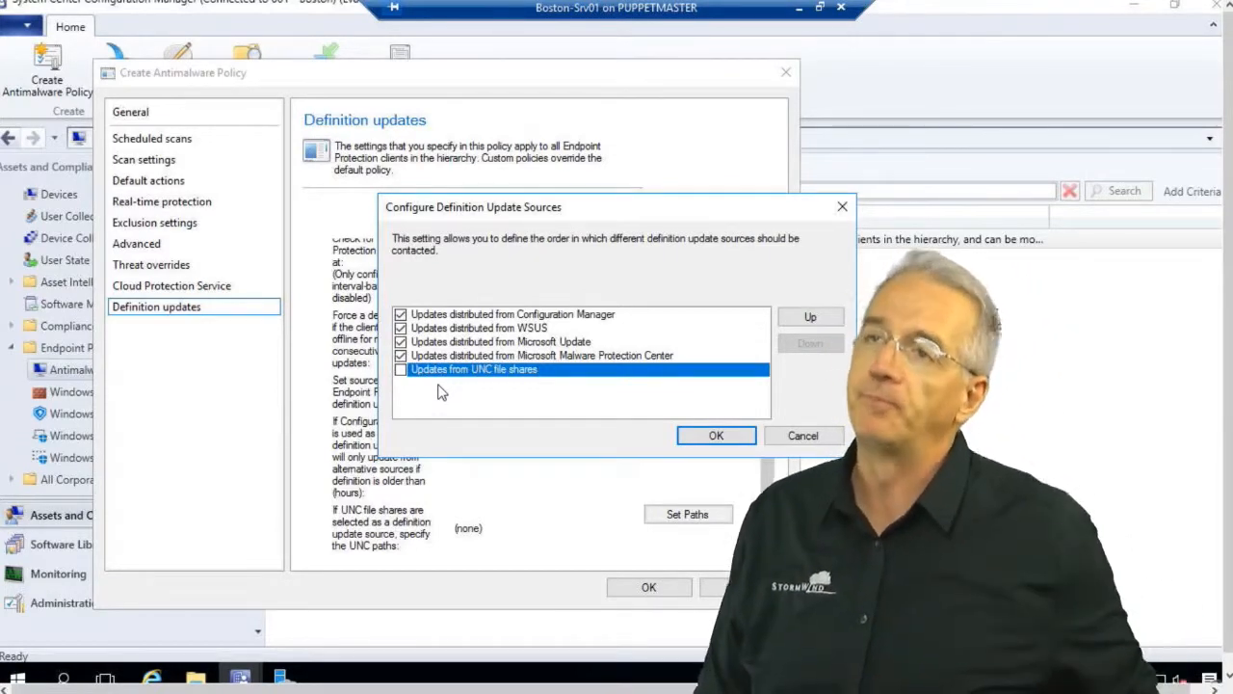
pyautogui.click(803, 435)
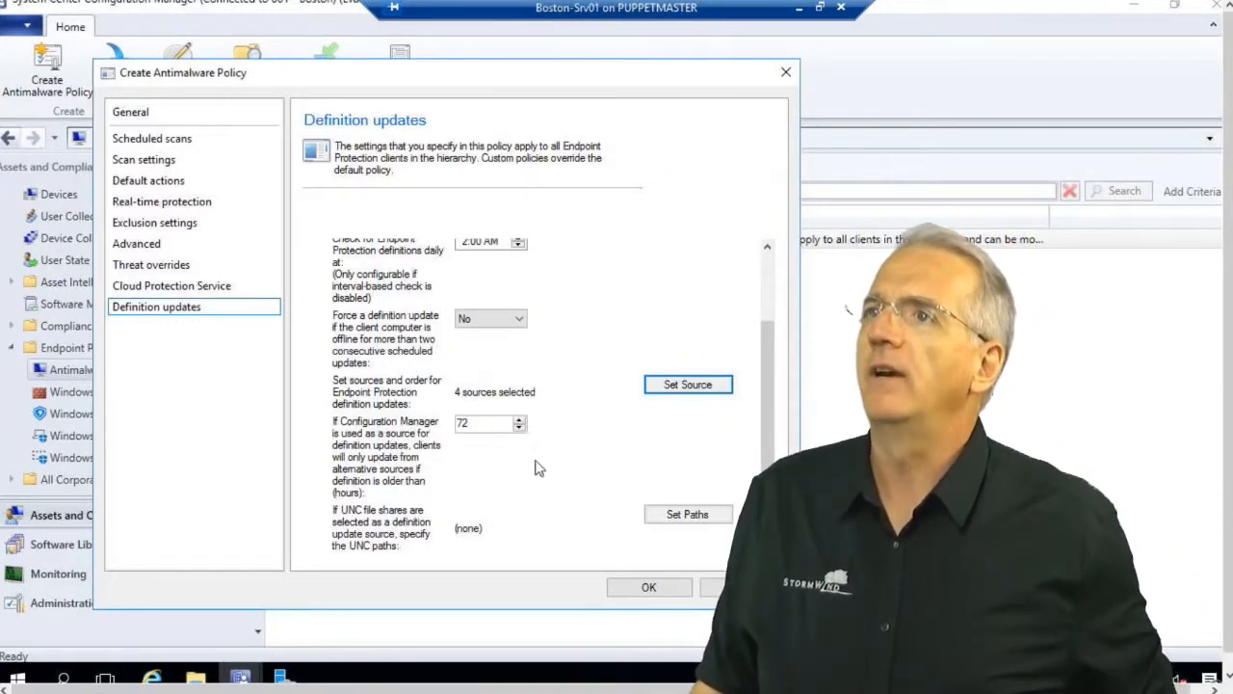
# Check the 72-hour fallback value, leave UNC paths empty, and discard the new antimalware policy.
pyautogui.doubleClick(474, 426)
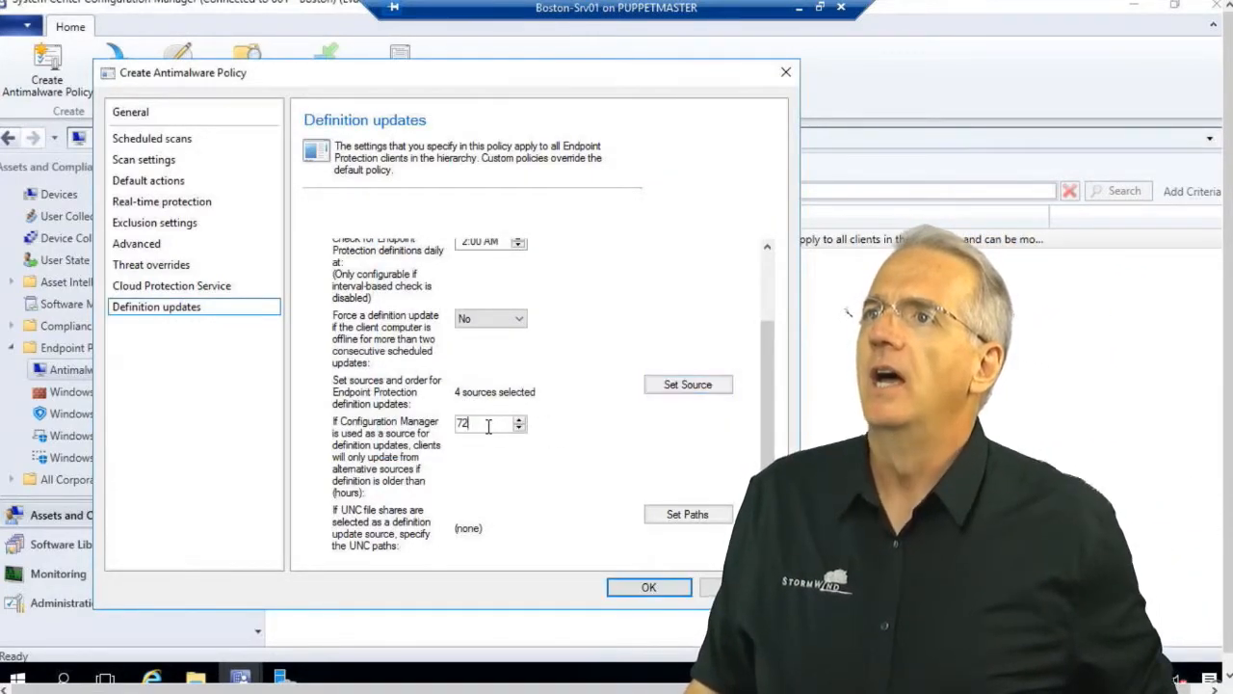
pyautogui.doubleClick(474, 426)
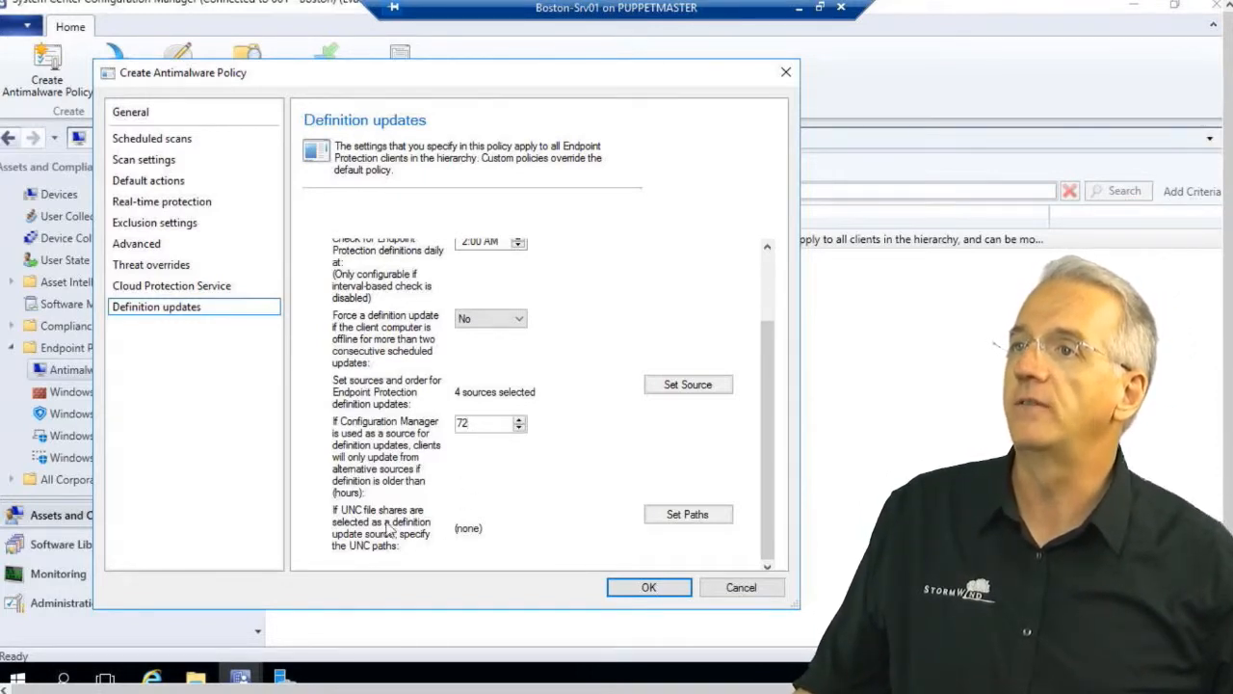
pyautogui.click(679, 519)
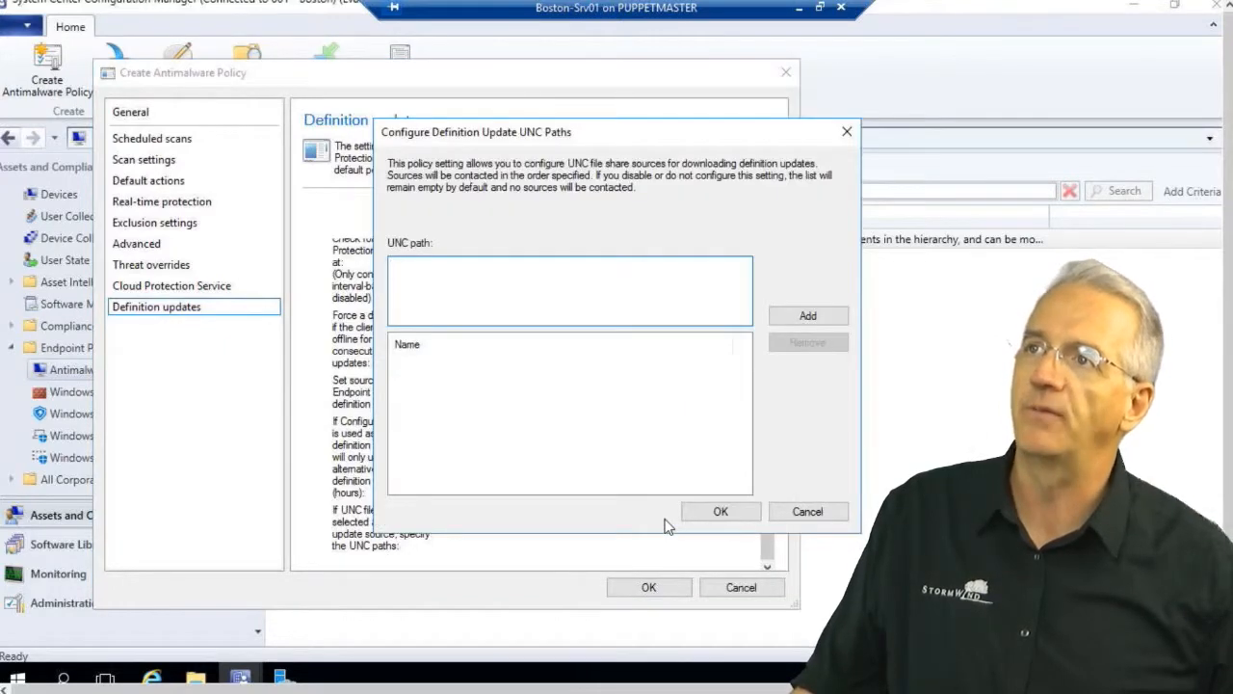
pyautogui.click(807, 511)
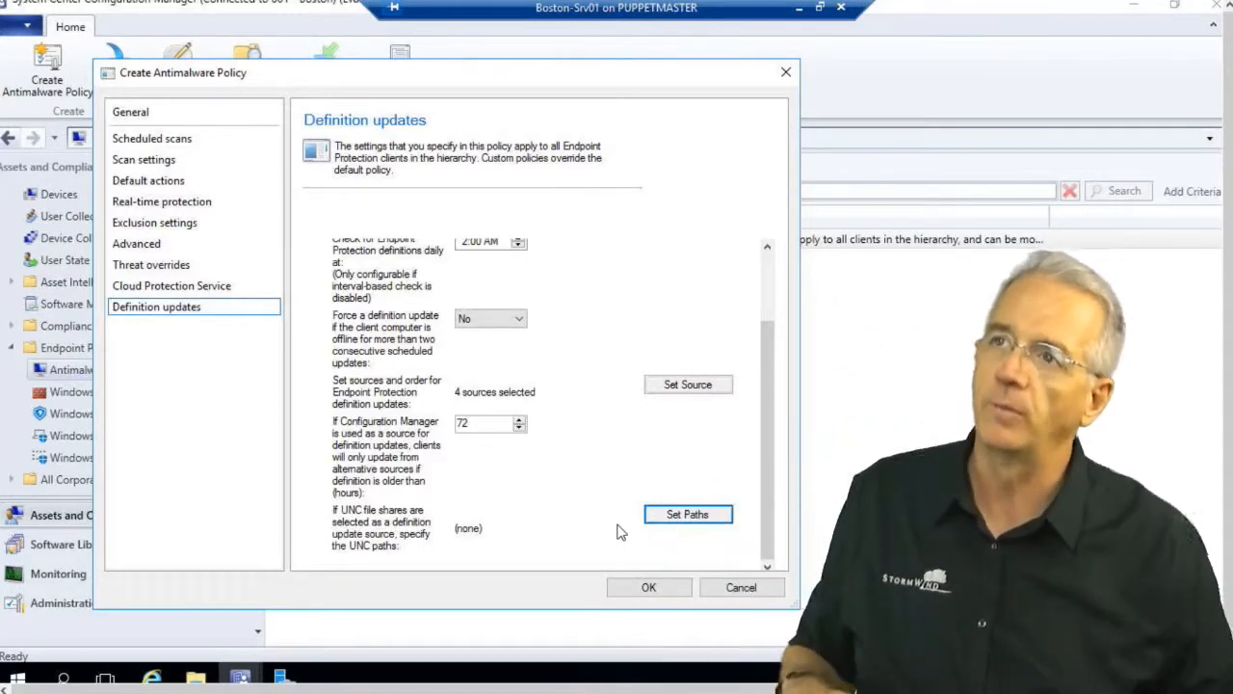
pyautogui.click(741, 588)
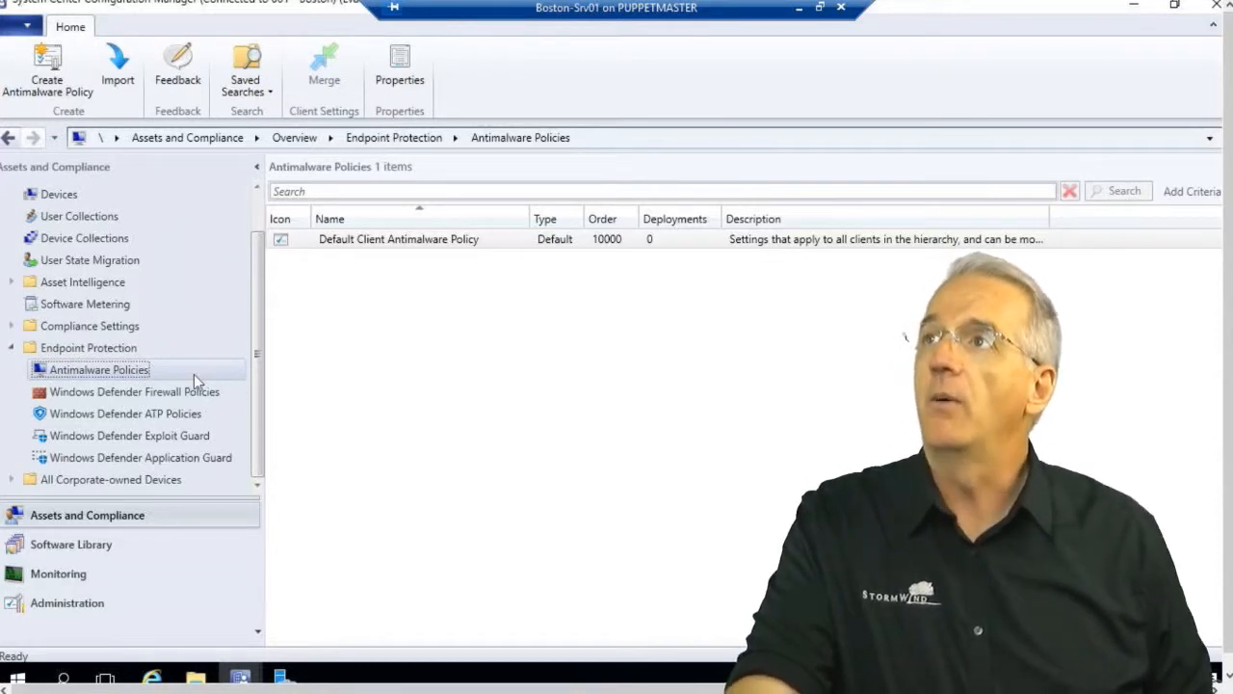
# Import the SCEP_High_Security.xml template from the EPTemplates folder as a new policy.
pyautogui.click(117, 73)
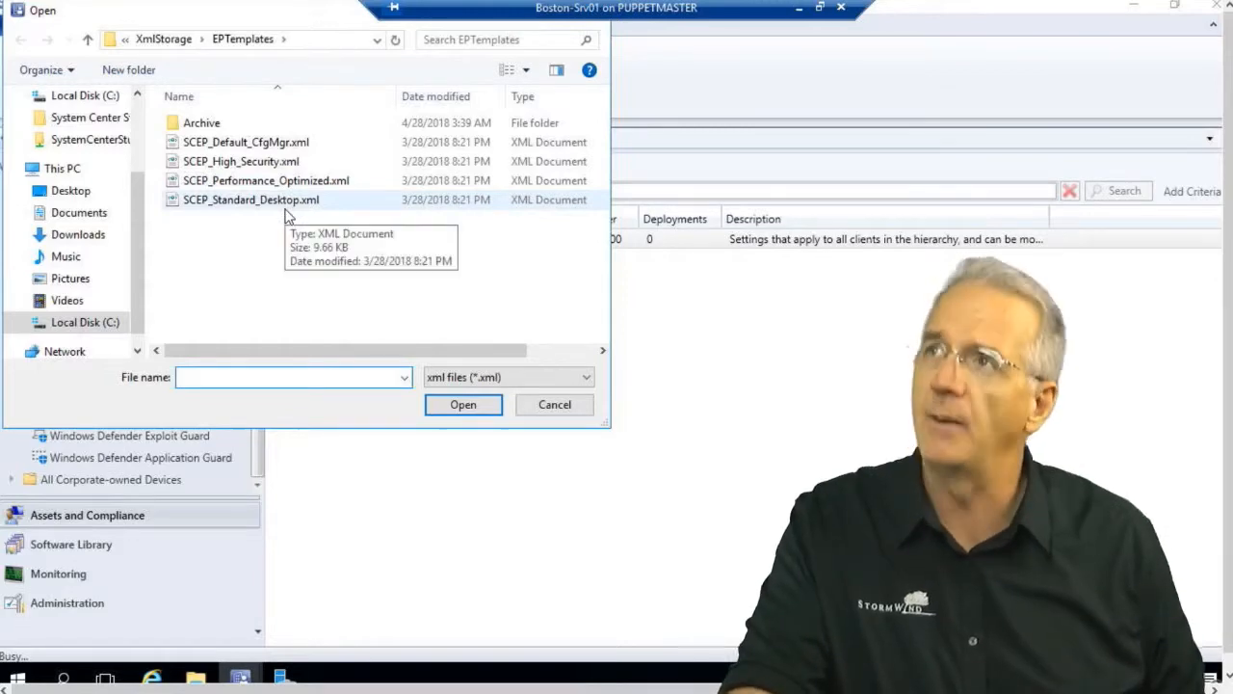
pyautogui.click(288, 142)
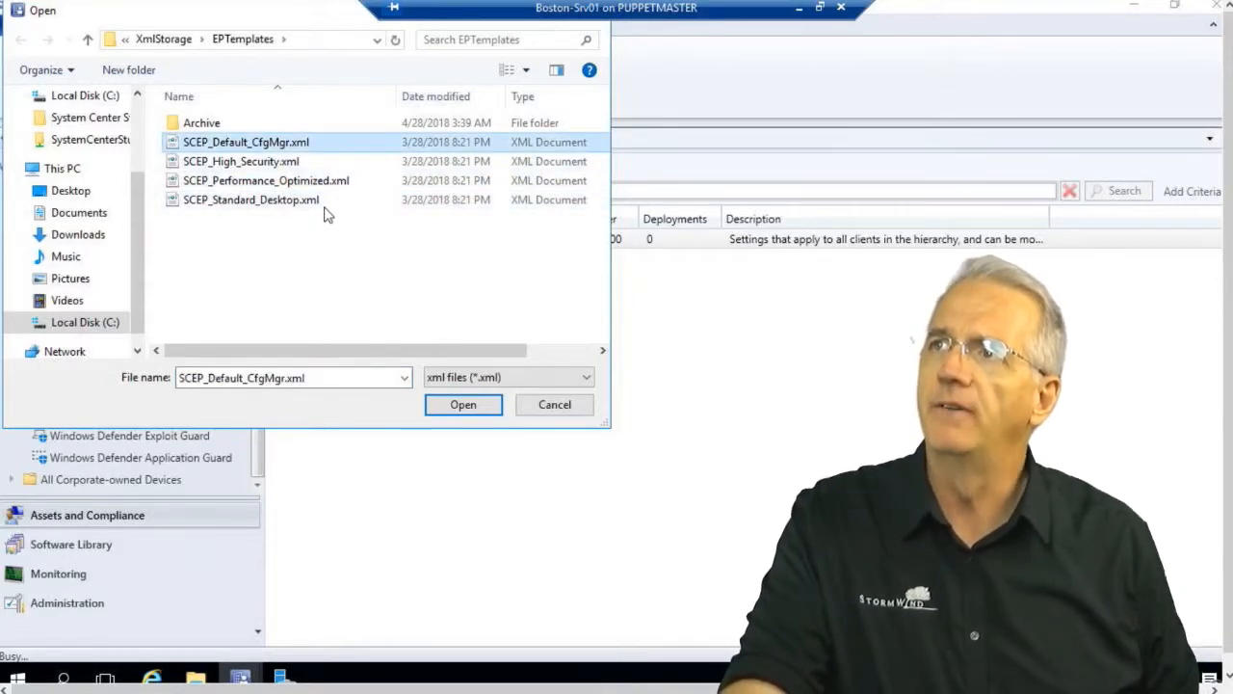
pyautogui.click(268, 162)
pyautogui.click(465, 405)
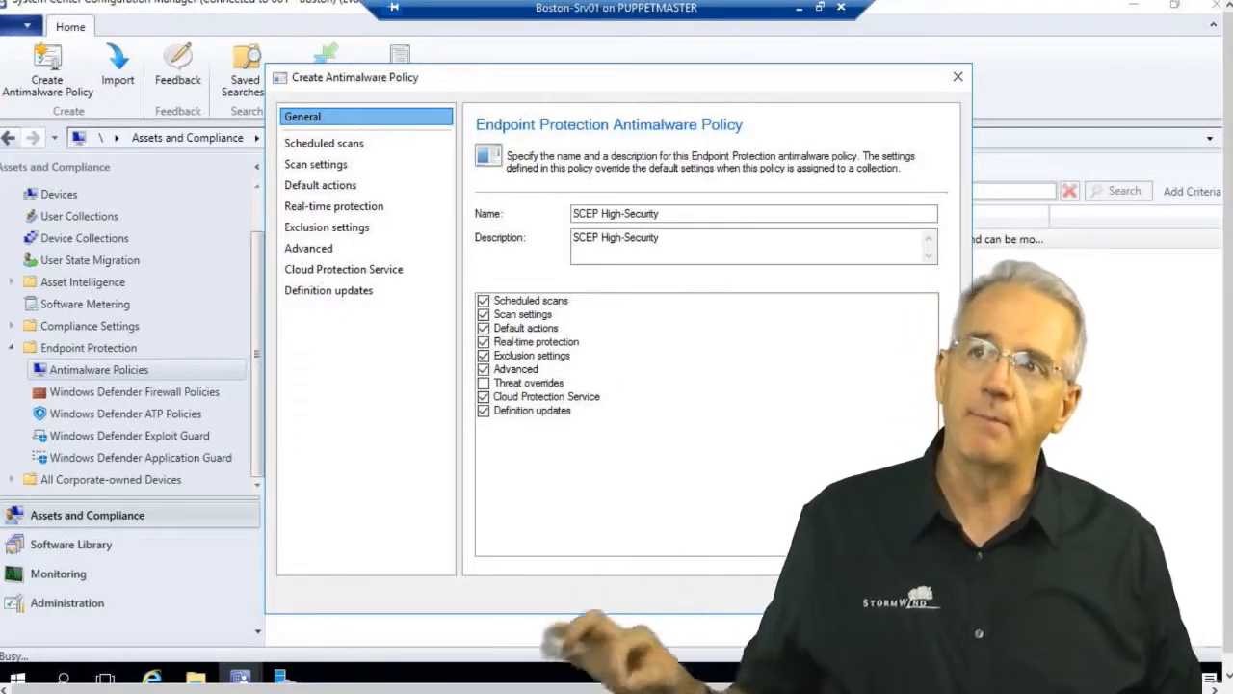
# Cancel the SCEP High-Security policy dialog without creating the policy.
pyautogui.click(836, 593)
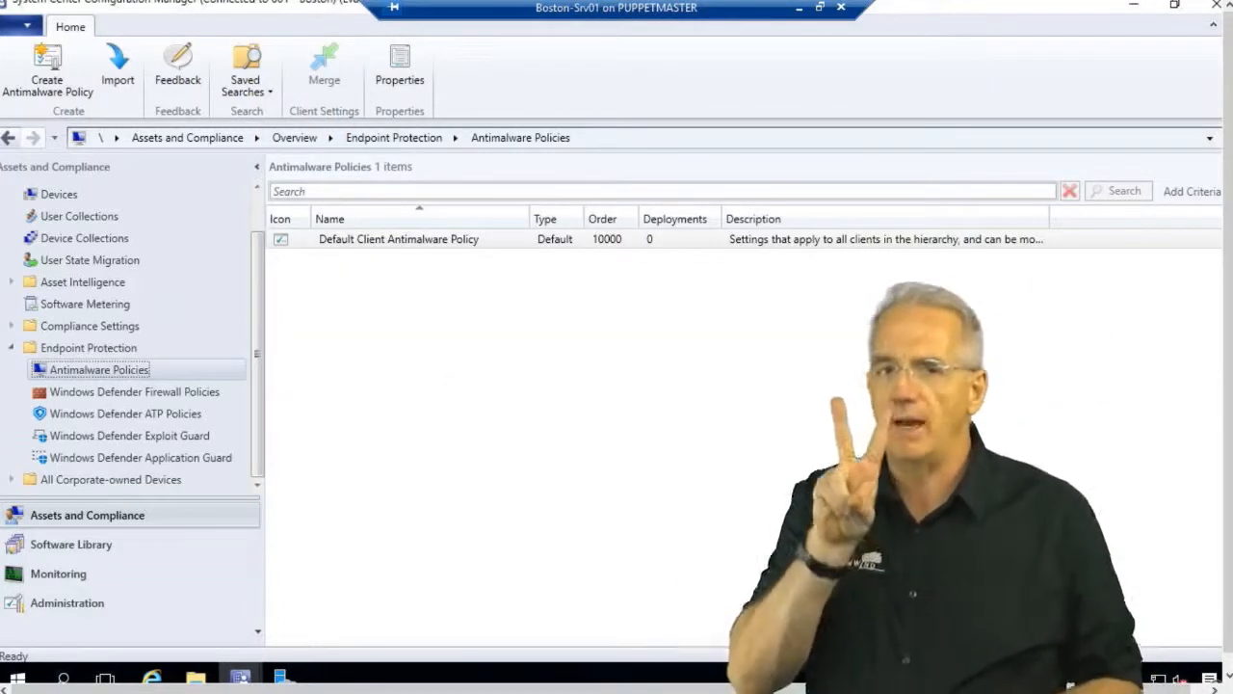